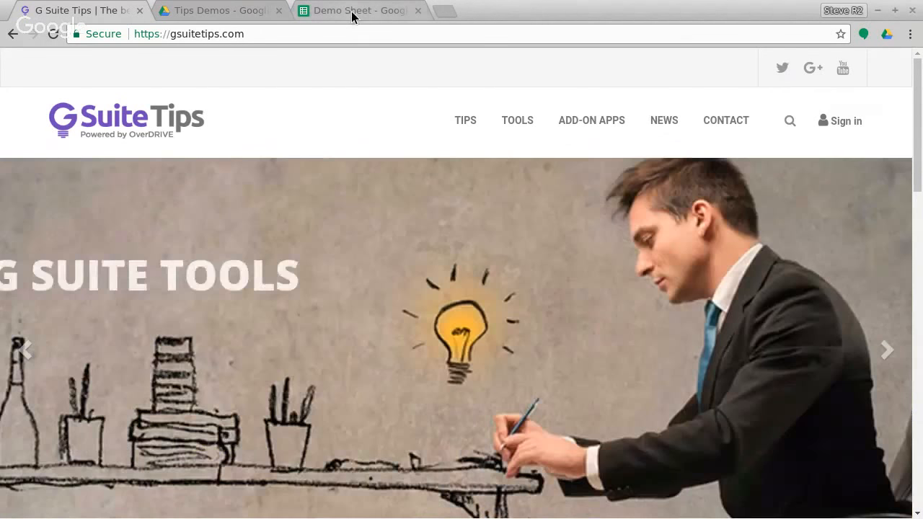
Step: Switch to the Demo Sheet and start a conditional formatting rule for the Gender column, applied to range B2:B1000
click(352, 13)
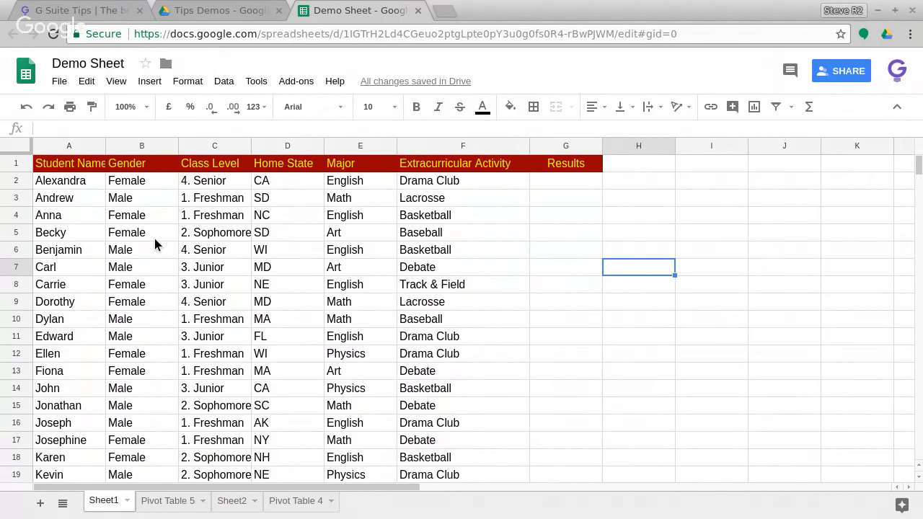
click(134, 149)
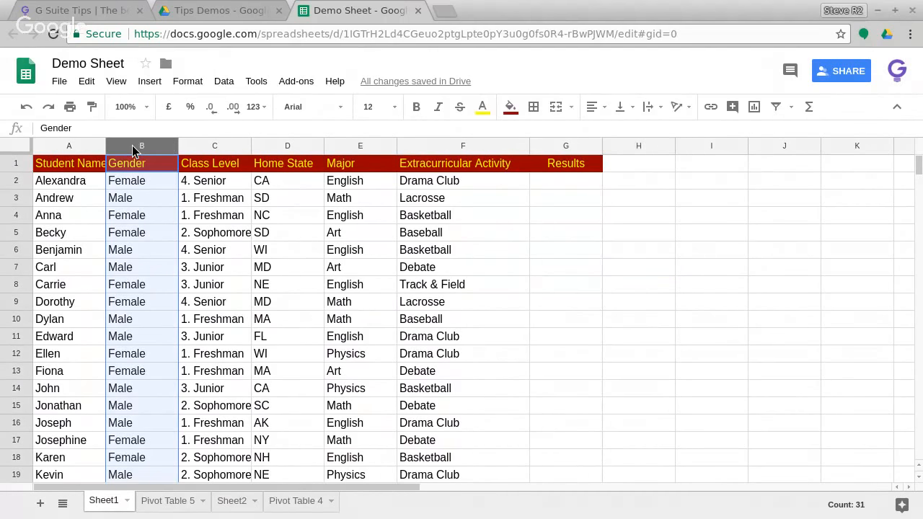
click(189, 83)
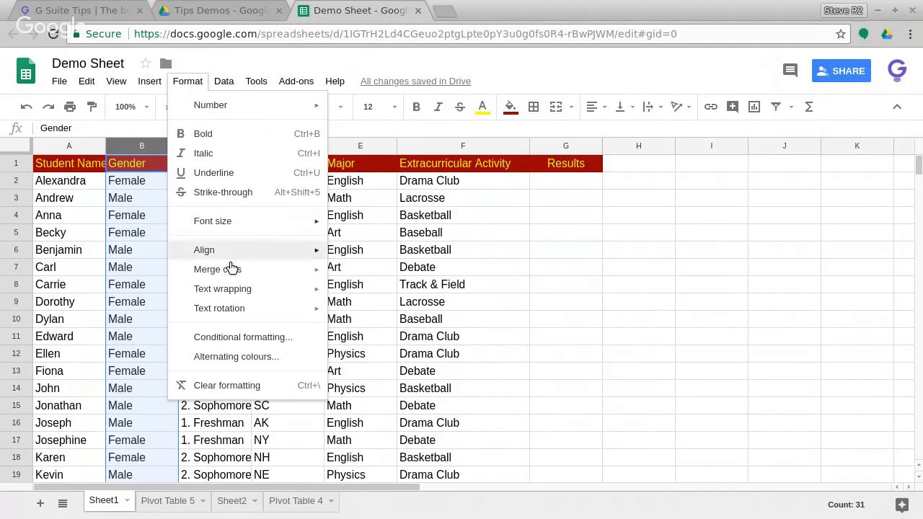
click(257, 342)
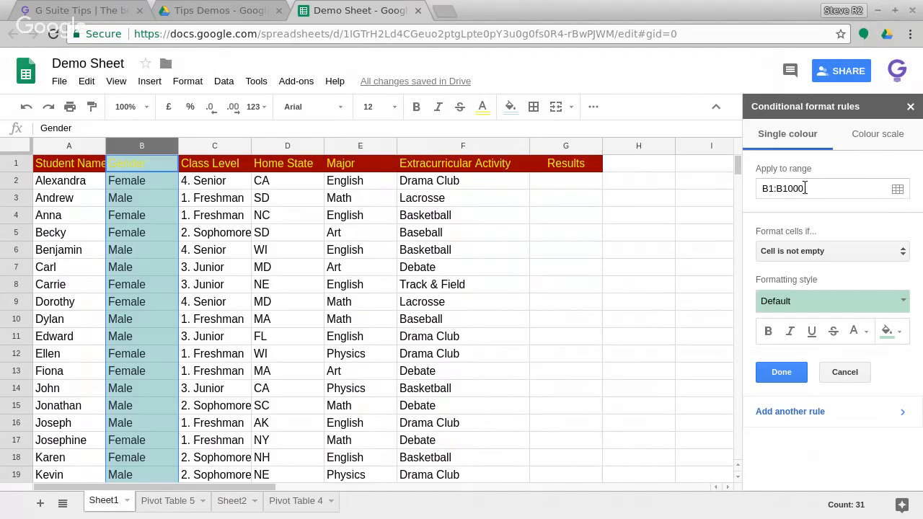
click(772, 188)
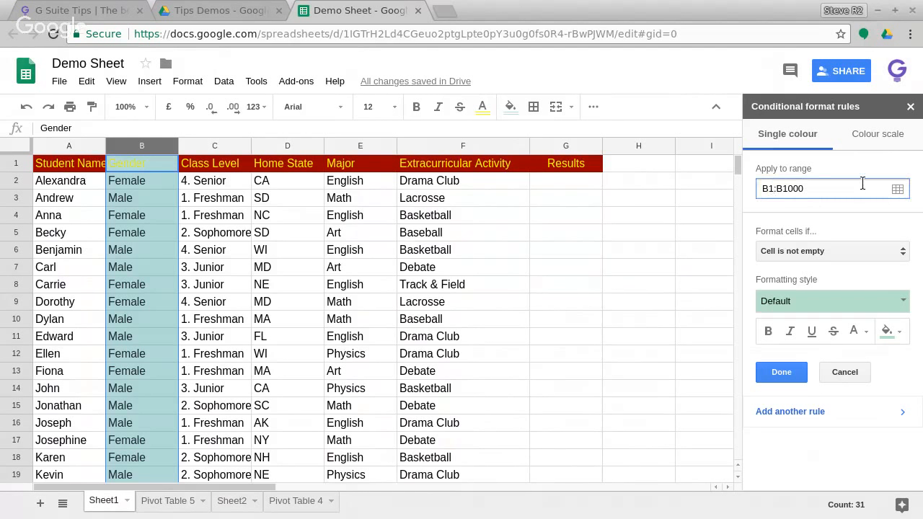
key(BackSpace)
text(2)
Step: Set the rule's condition to "Text is exactly" with the value Male
click(805, 252)
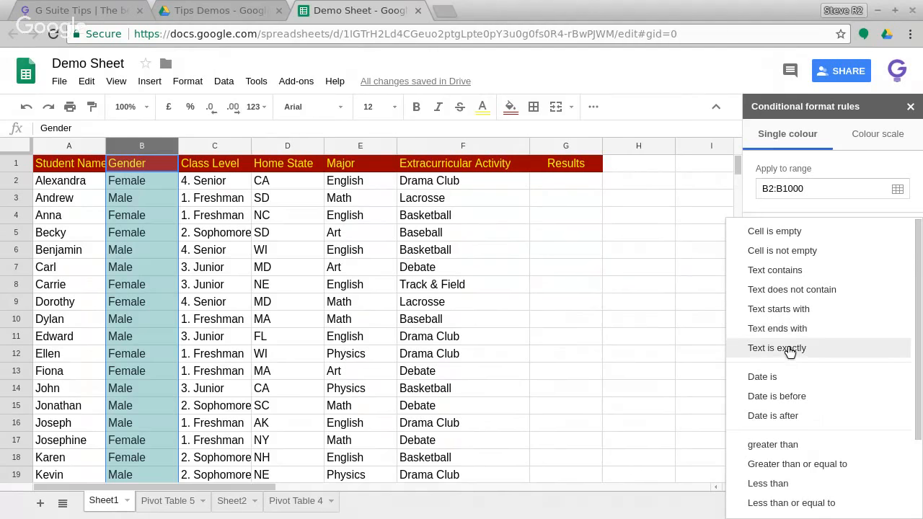
click(790, 349)
click(782, 280)
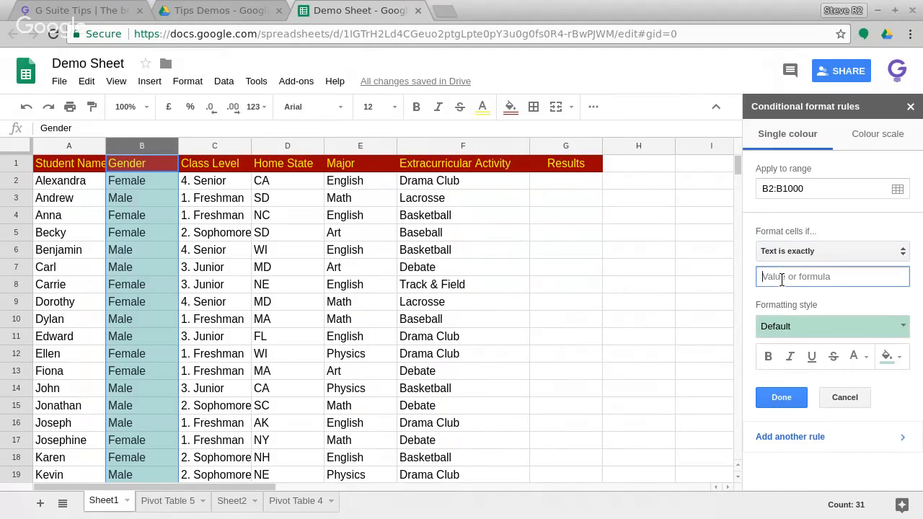
text(Male)
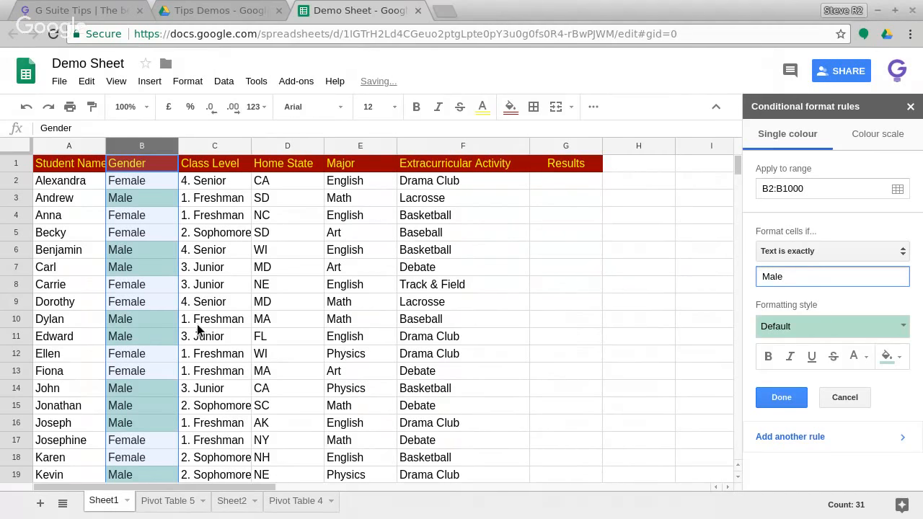
Step: Give the Male rule a bright red custom fill colour
click(908, 328)
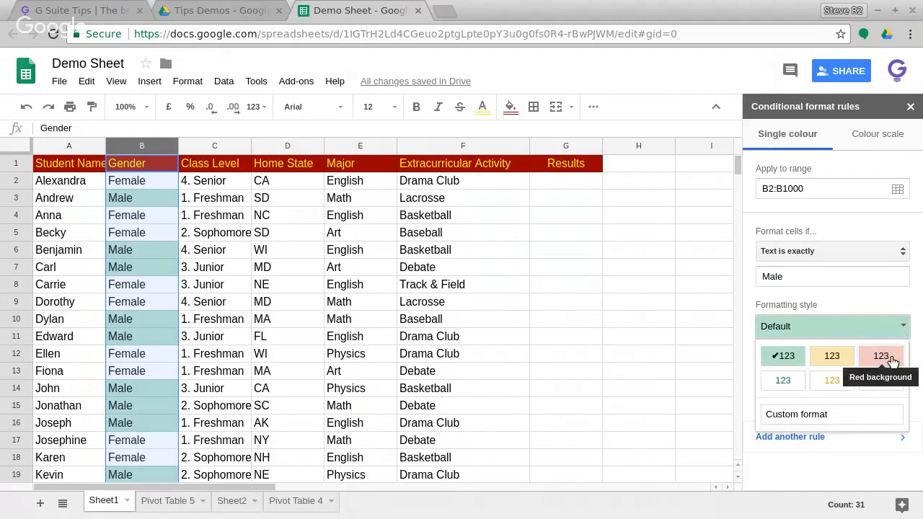
click(891, 362)
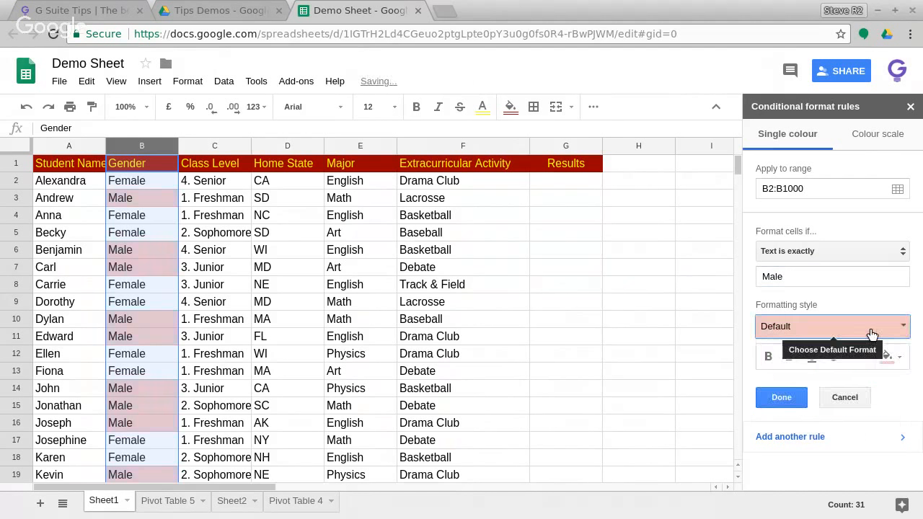
click(903, 358)
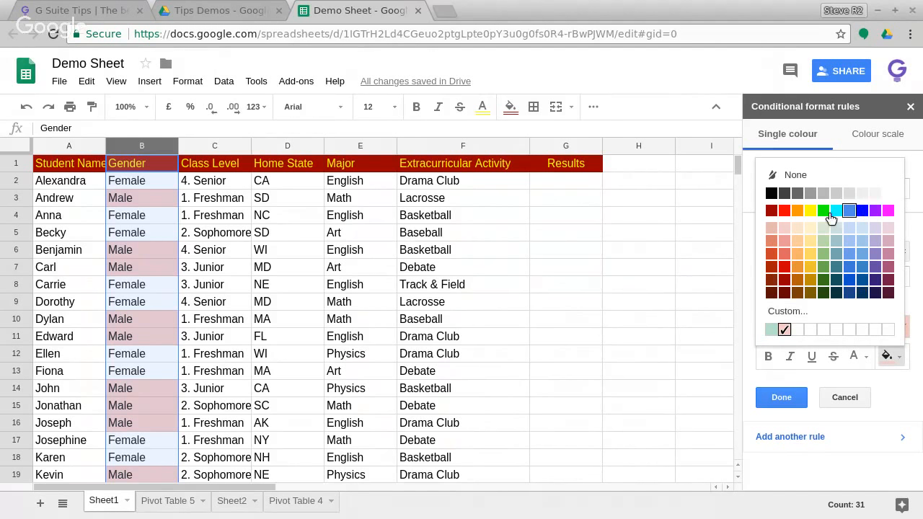
click(785, 213)
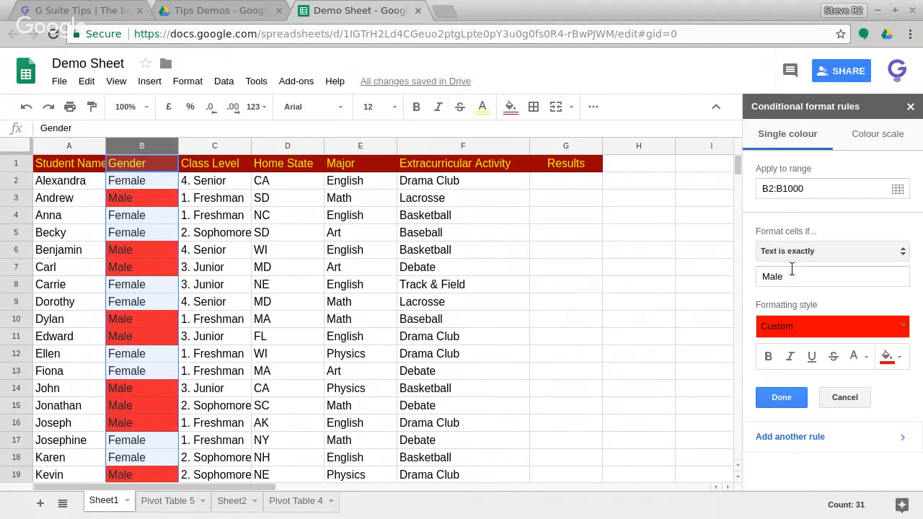
Step: Add another rule for text exactly Female with a bright green fill, save it and close the conditional format rules
click(799, 440)
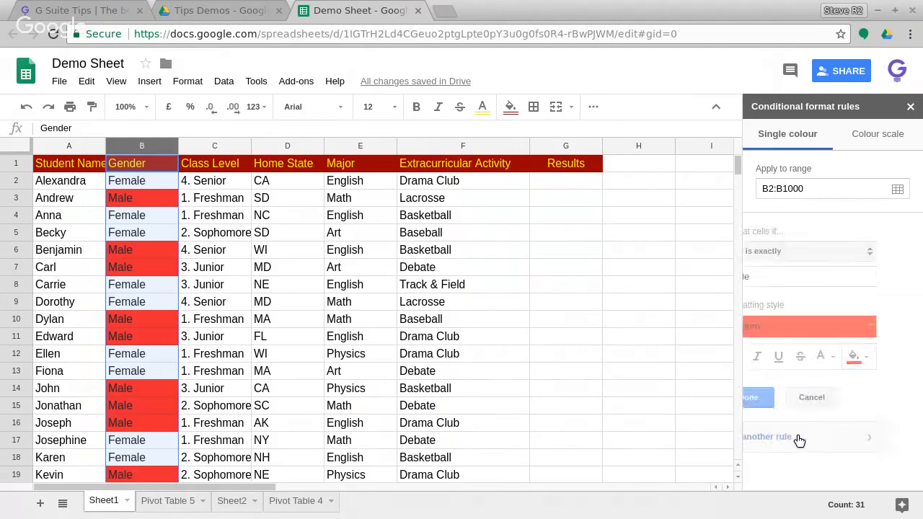
click(764, 276)
text(Fem)
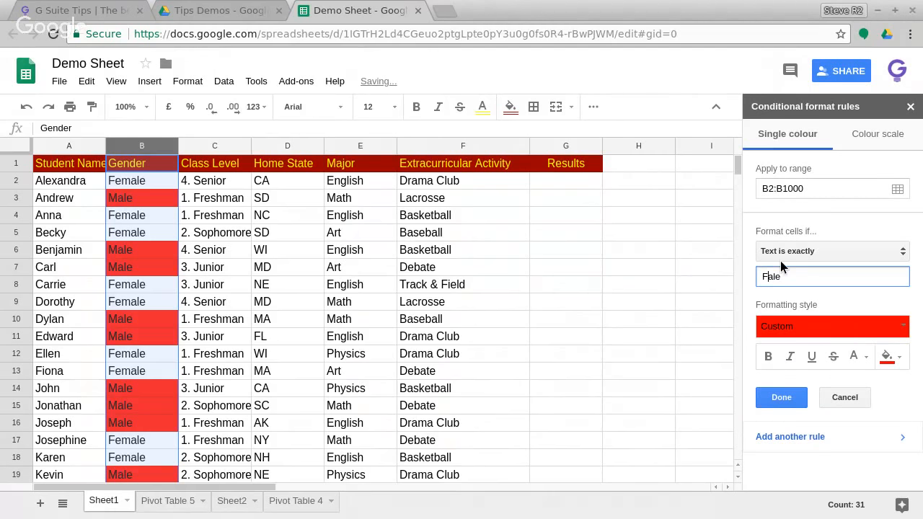
click(900, 361)
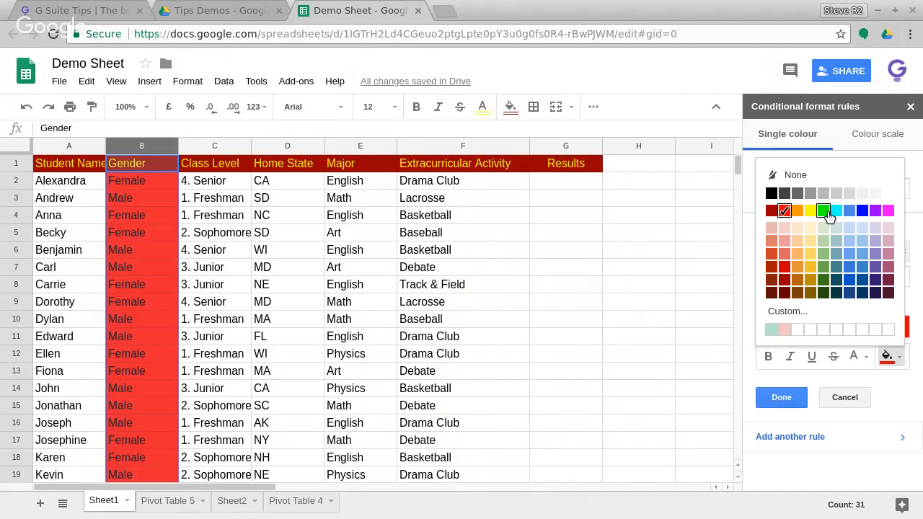
click(826, 211)
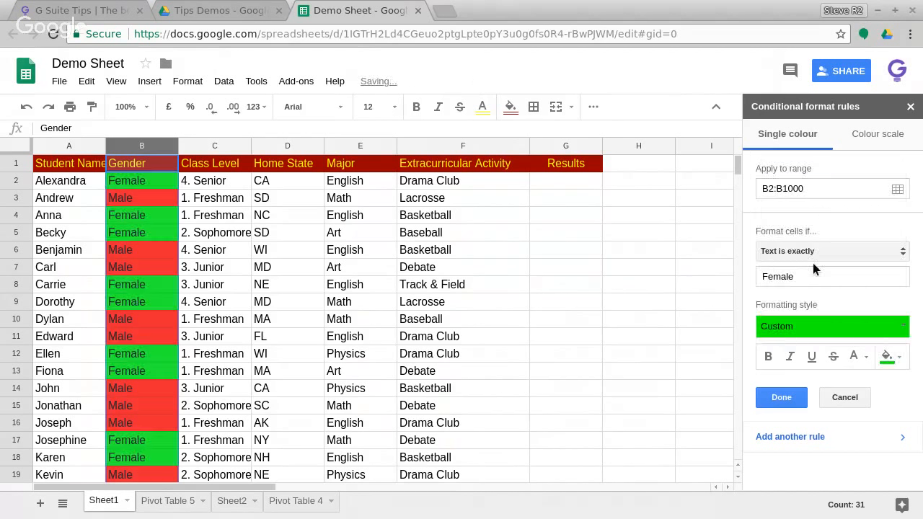
click(786, 408)
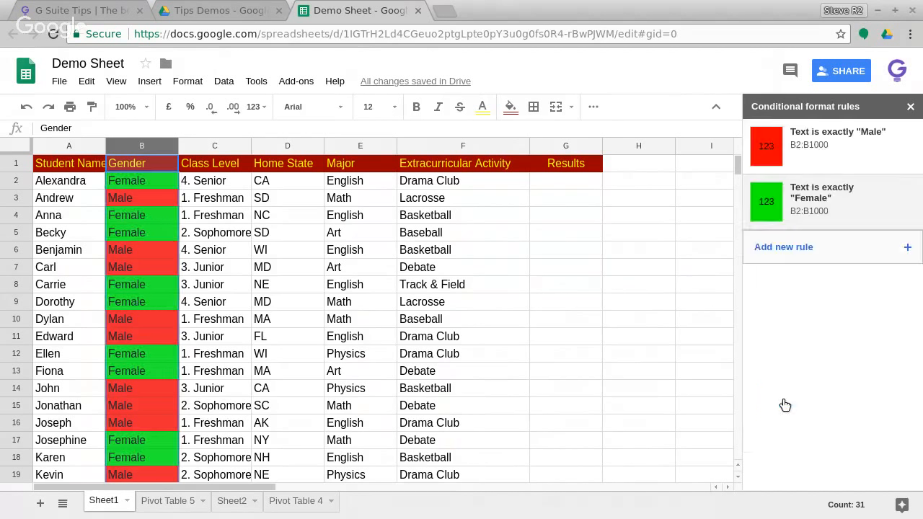
click(279, 371)
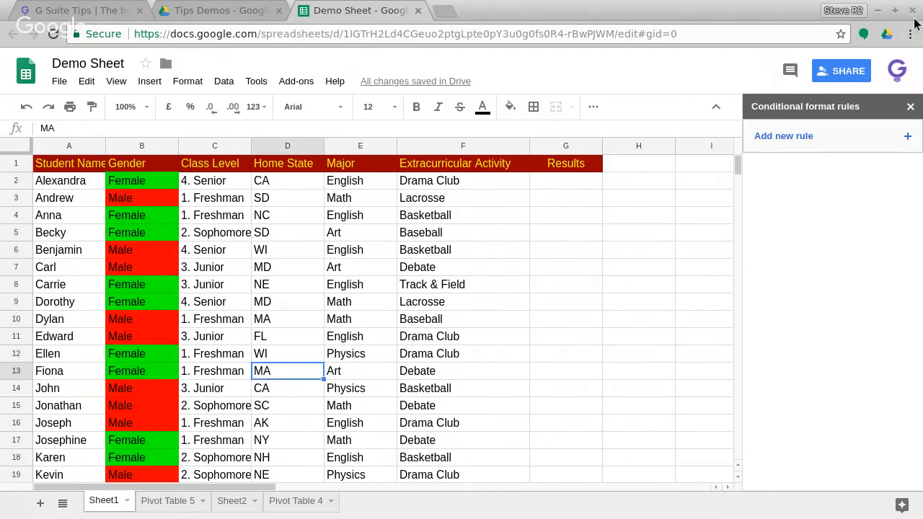
click(910, 106)
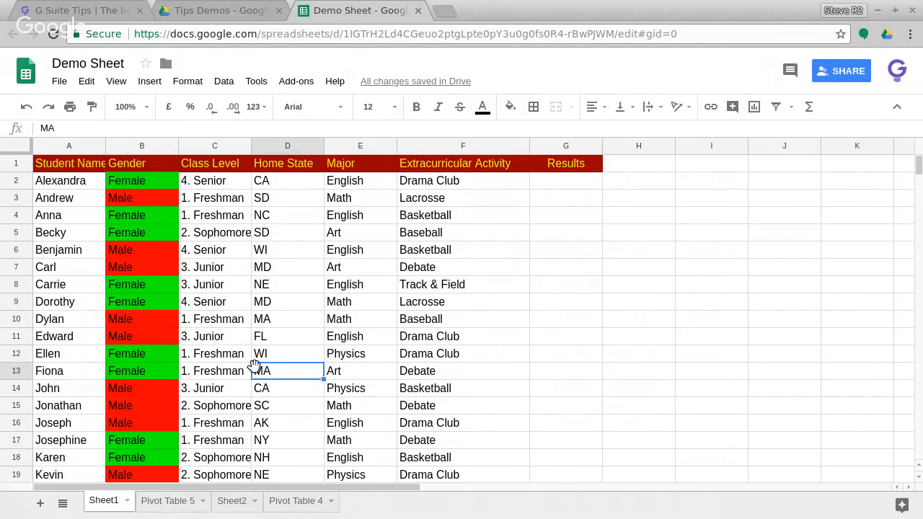
Step: Enter PASS in cell G2 and FAIL in cell G4 of the Results column
scroll(254, 365, down, 1)
scroll(254, 366, down, 4)
scroll(252, 367, up, 2)
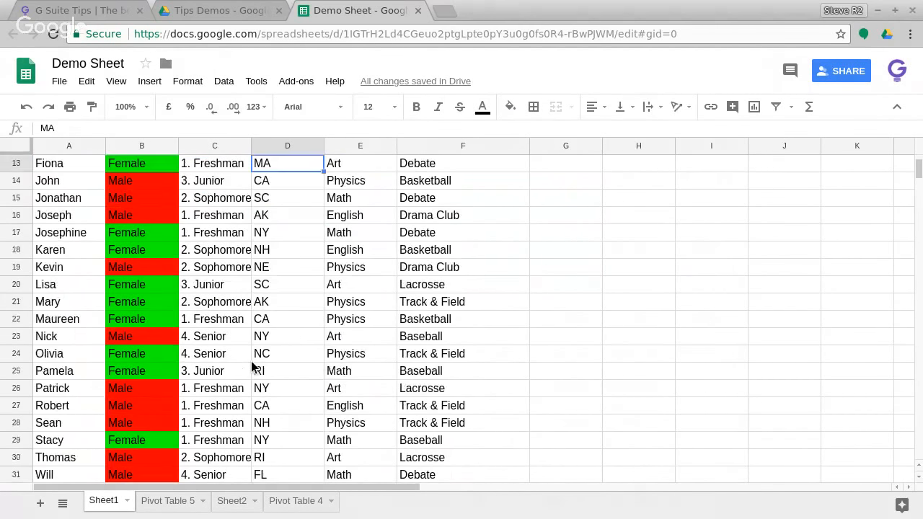
scroll(247, 371, up, 3)
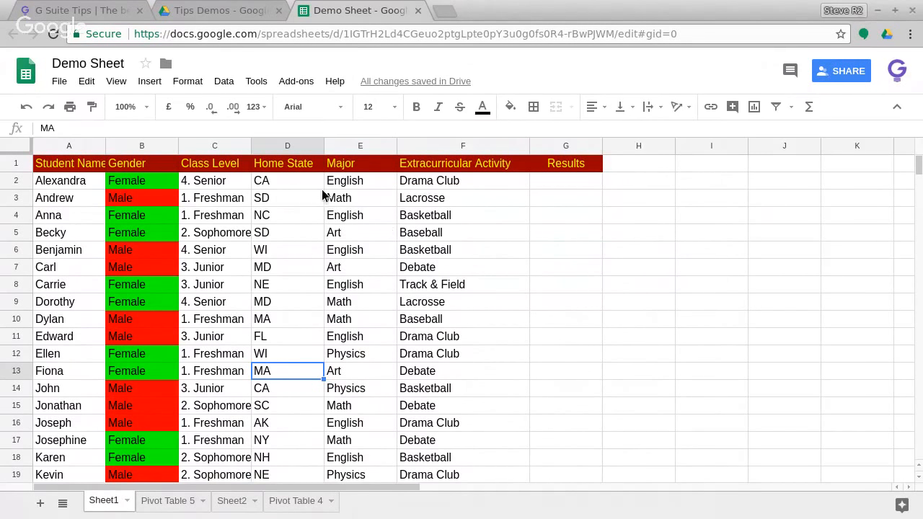
click(561, 184)
text(PASS)
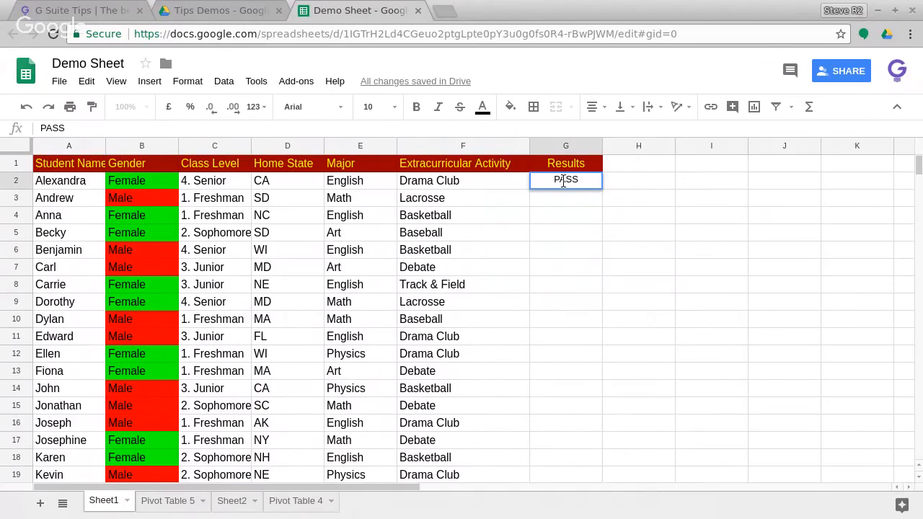
click(645, 231)
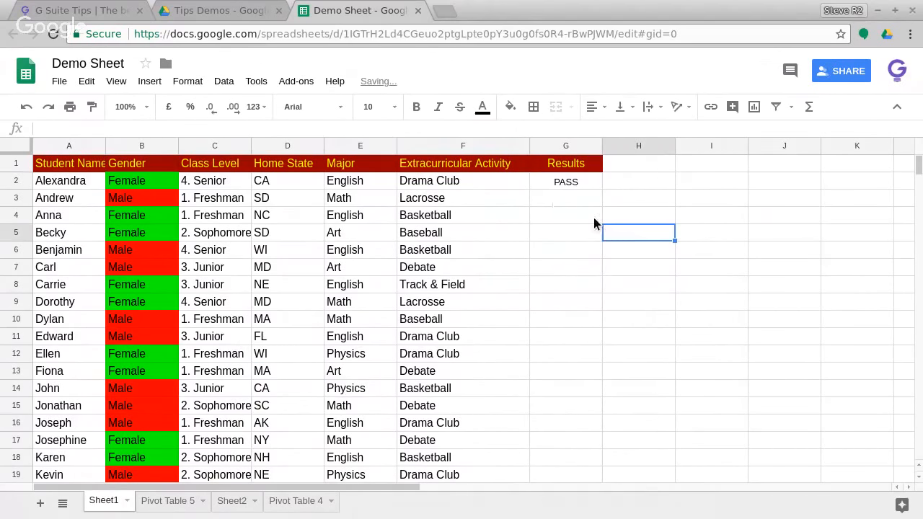
click(550, 214)
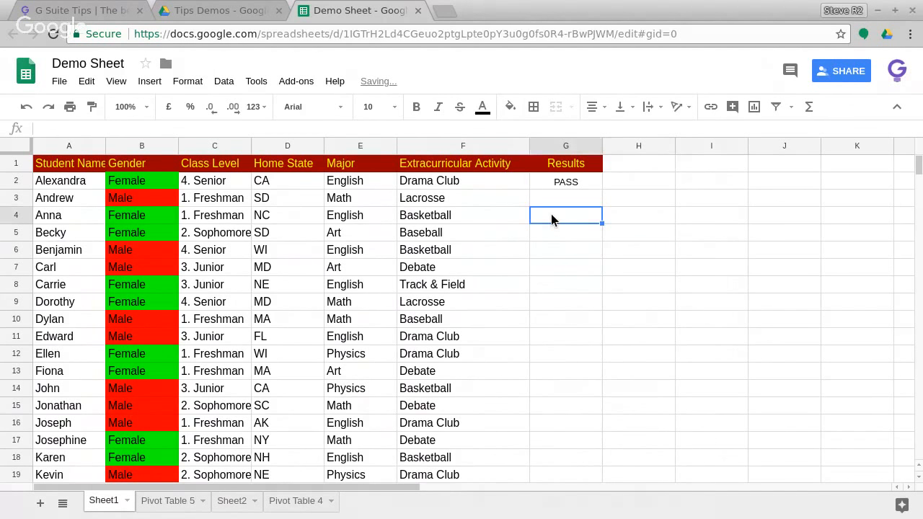
text(FAIL)
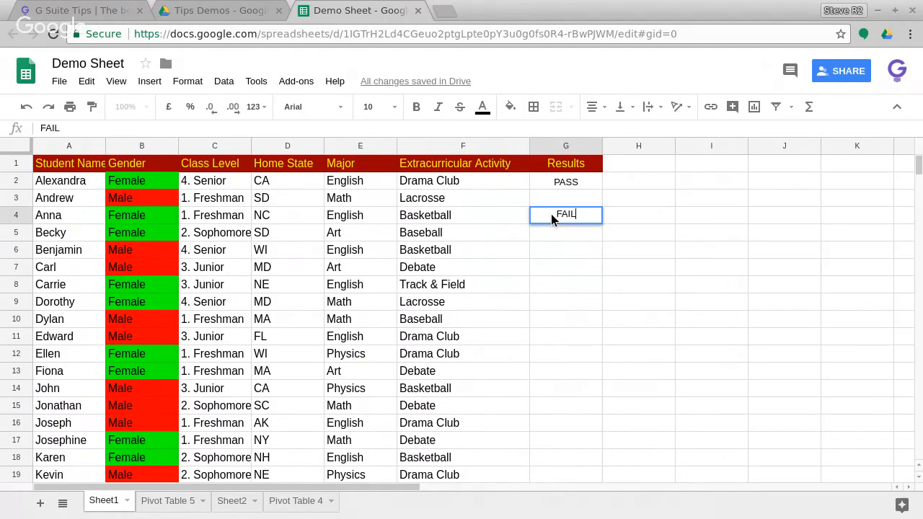
click(588, 286)
Step: Copy the results in G2:G4 and paste them into the Results column starting at G7 and at G12
click(569, 183)
key(shift+Down)
key(shift+Down)
key(ctrl+c)
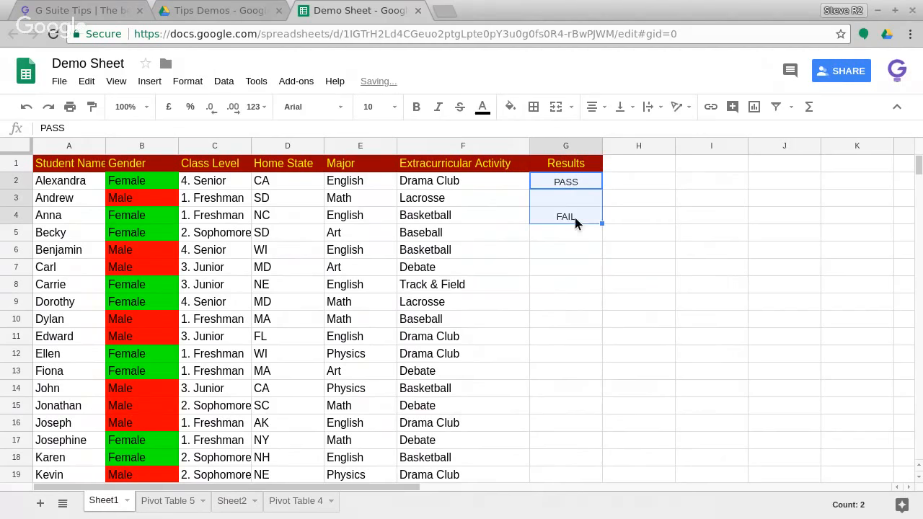
click(571, 268)
key(ctrl+v)
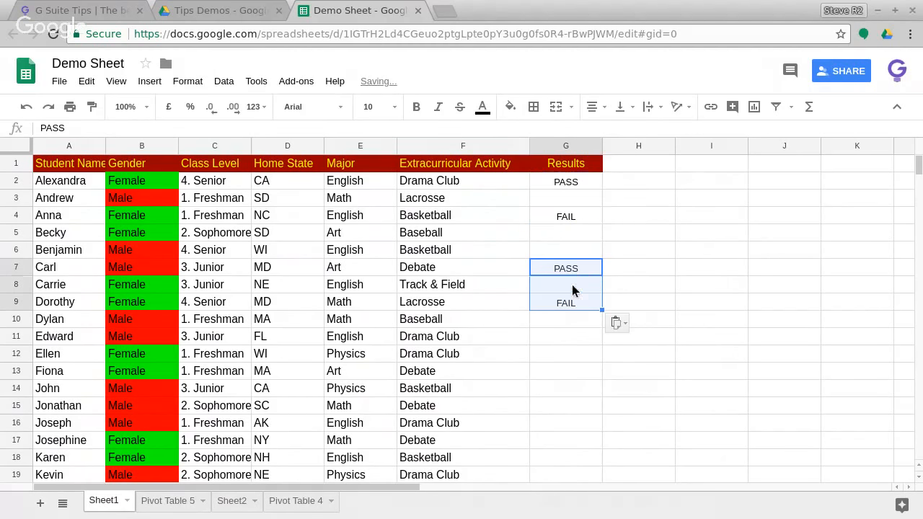
click(567, 353)
key(ctrl+v)
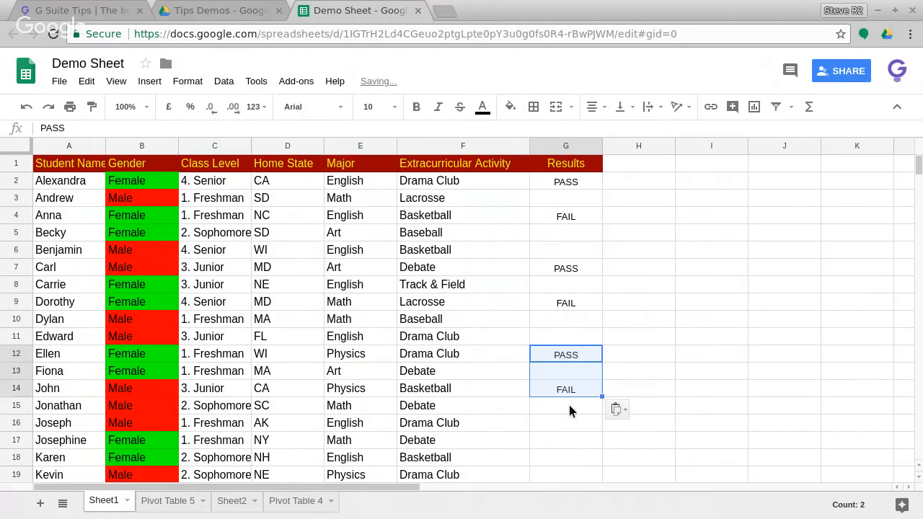
Step: Paste the copied PASS/FAIL block into the Results column starting at G13, G17 and G16
click(566, 371)
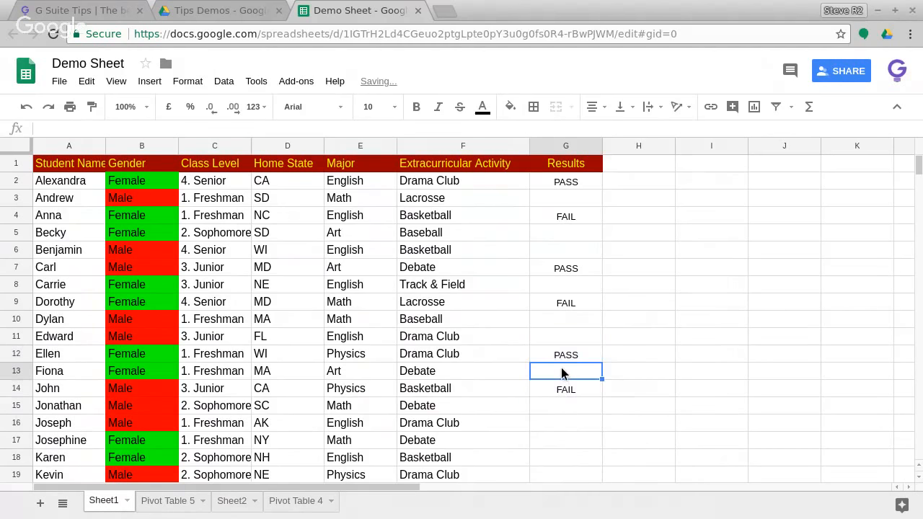
key(ctrl+v)
click(559, 442)
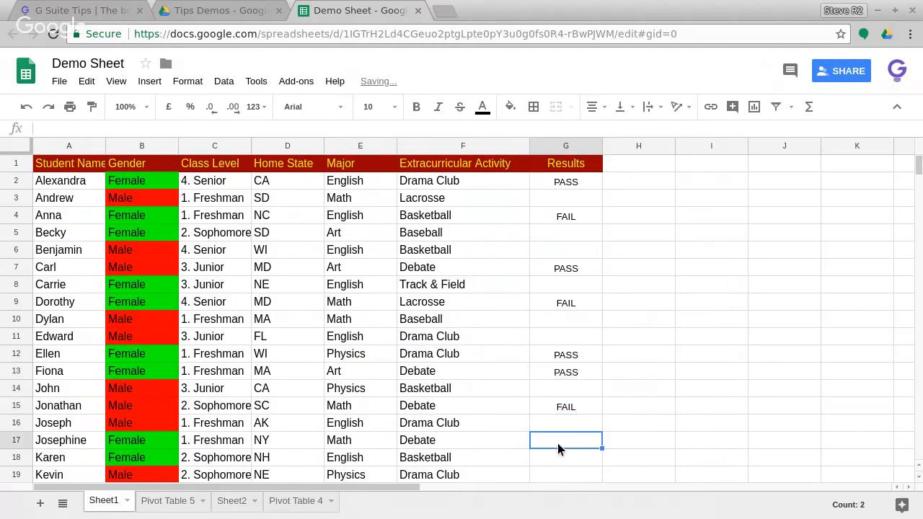
key(ctrl+v)
click(559, 424)
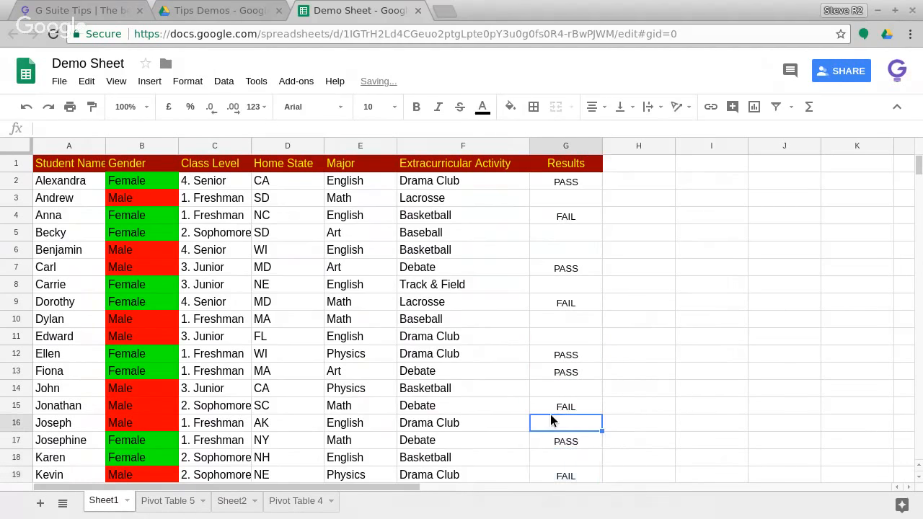
key(ctrl+v)
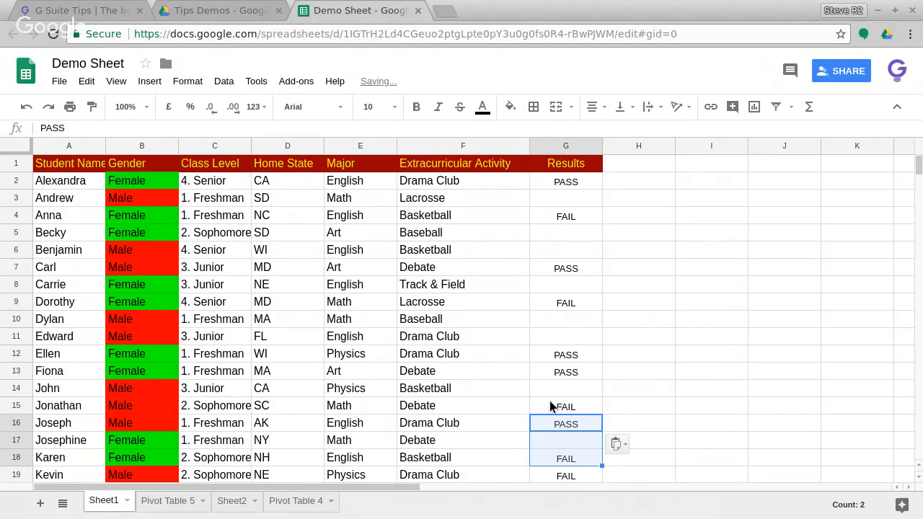
Step: Copy the FAIL and PASS results in G15:G16 and paste them into G17:G18
drag(555, 408, 554, 420)
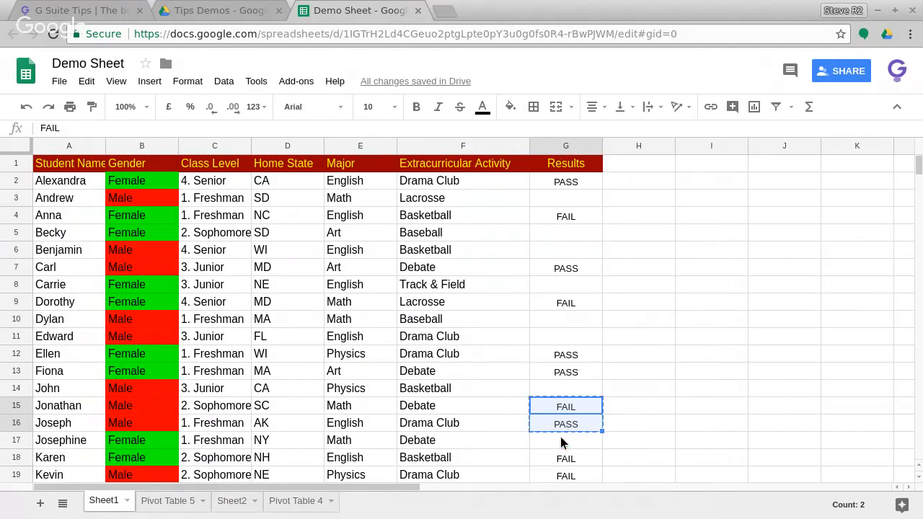
key(ctrl+c)
click(561, 441)
key(ctrl+v)
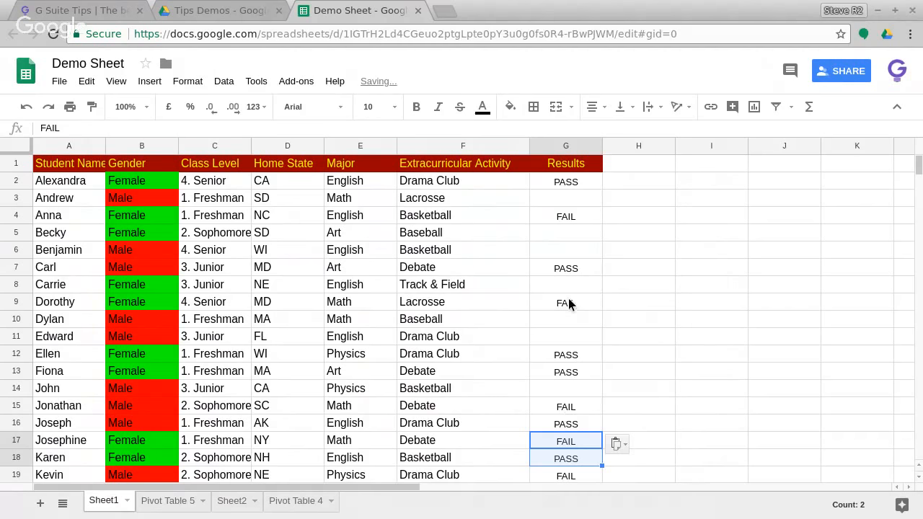
click(681, 369)
scroll(585, 245, down, 1)
scroll(585, 249, down, 2)
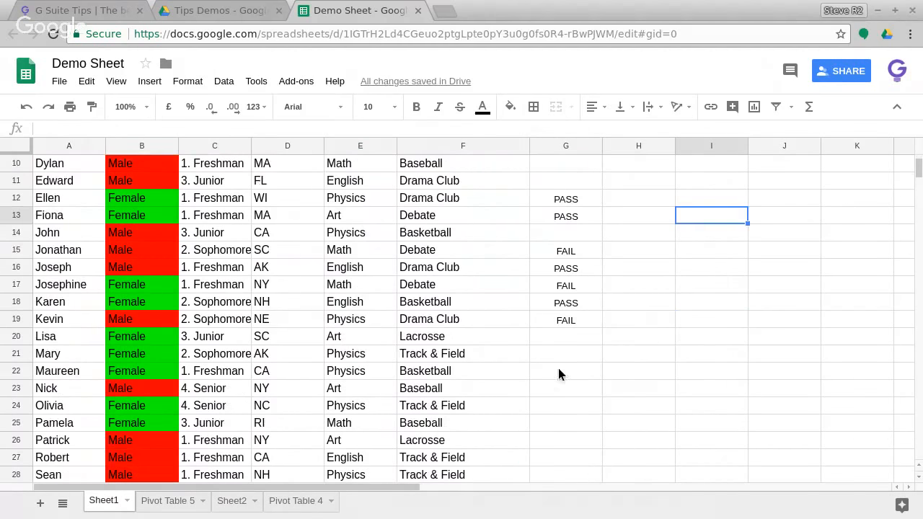
Step: Paste the copied FAIL and PASS results into G23:G24 of the Results column
click(558, 392)
key(ctrl+v)
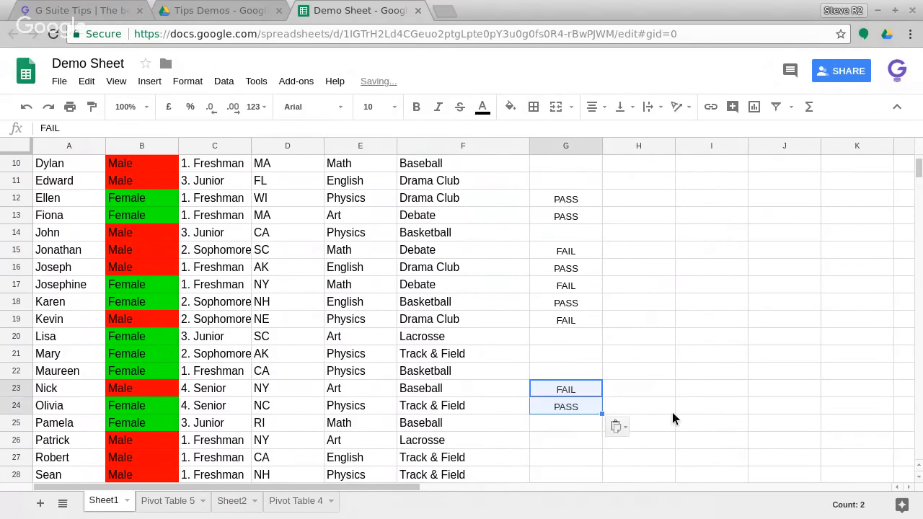
click(613, 406)
Step: Start a conditional formatting rule for the Results column and set its range to G2:G1000, excluding the header
scroll(552, 417, up, 3)
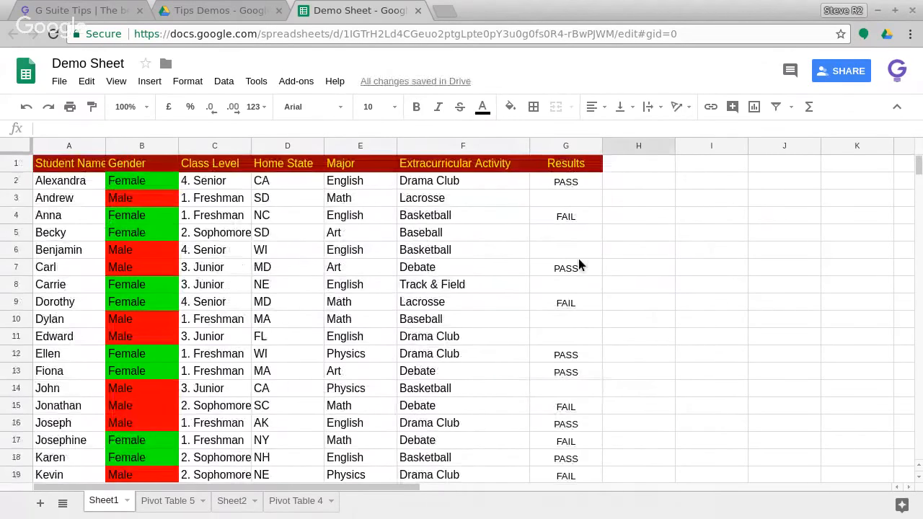
click(558, 147)
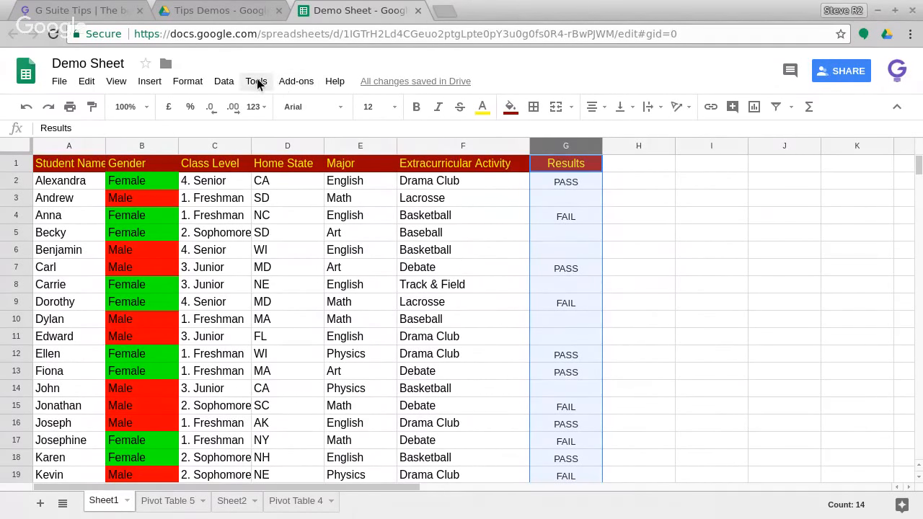
click(178, 84)
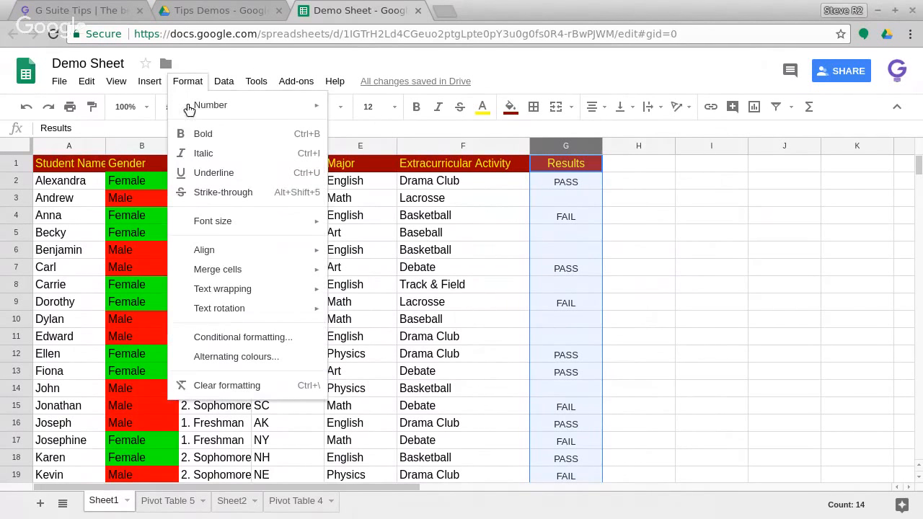
click(253, 343)
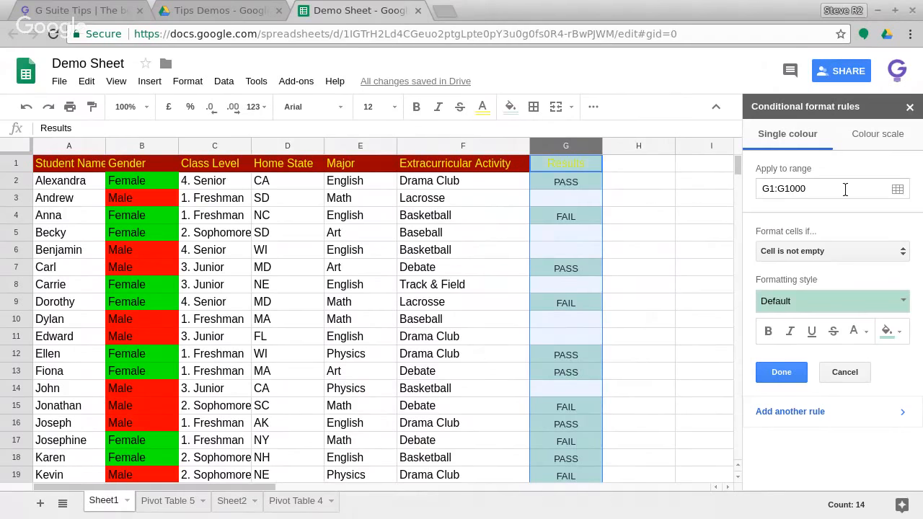
click(774, 187)
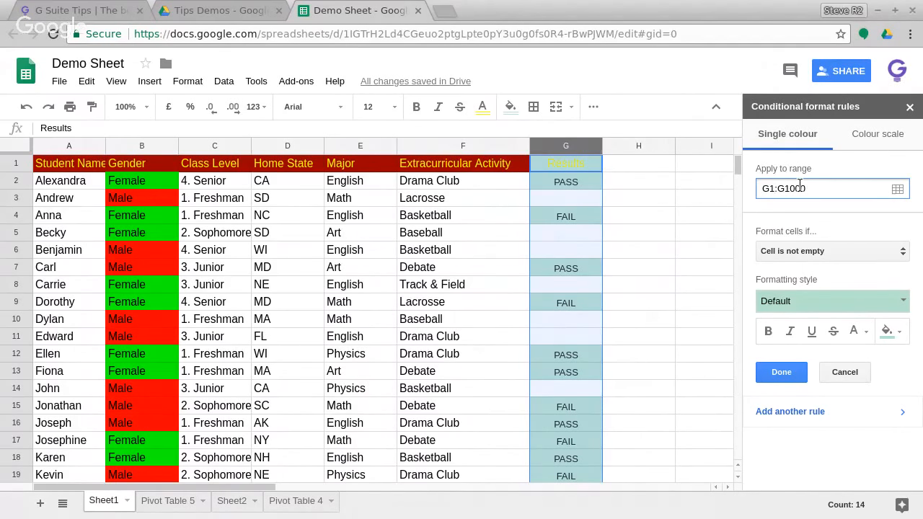
key(BackSpace)
text(2)
Step: Make the rule format cells whose text is exactly PASS, keeping the default green style
click(814, 250)
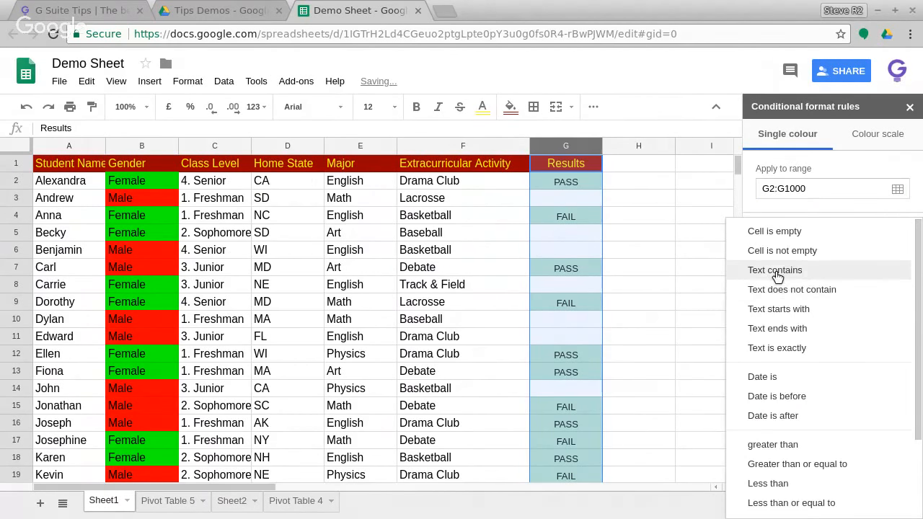
click(782, 349)
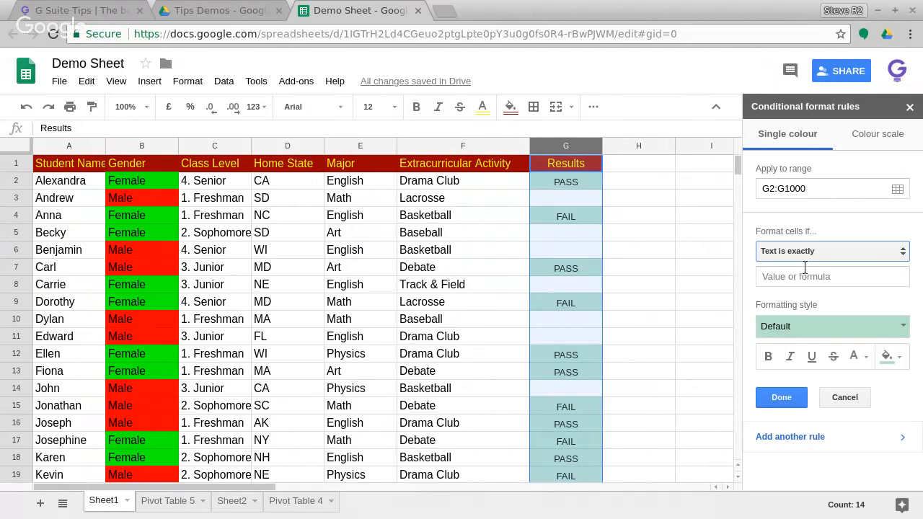
click(802, 278)
text(PASS)
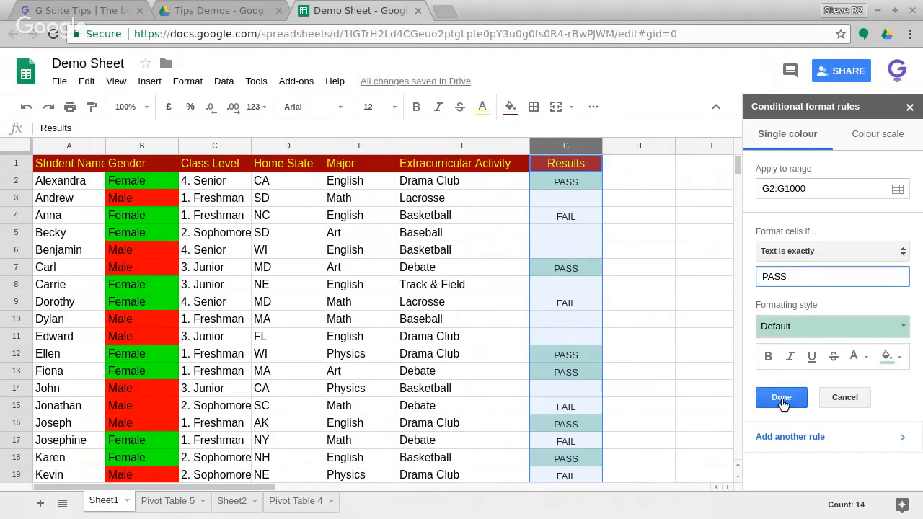
Step: Add another rule on G2:G1000 giving cells whose text is exactly FAIL the preset light red background, and save it
click(791, 439)
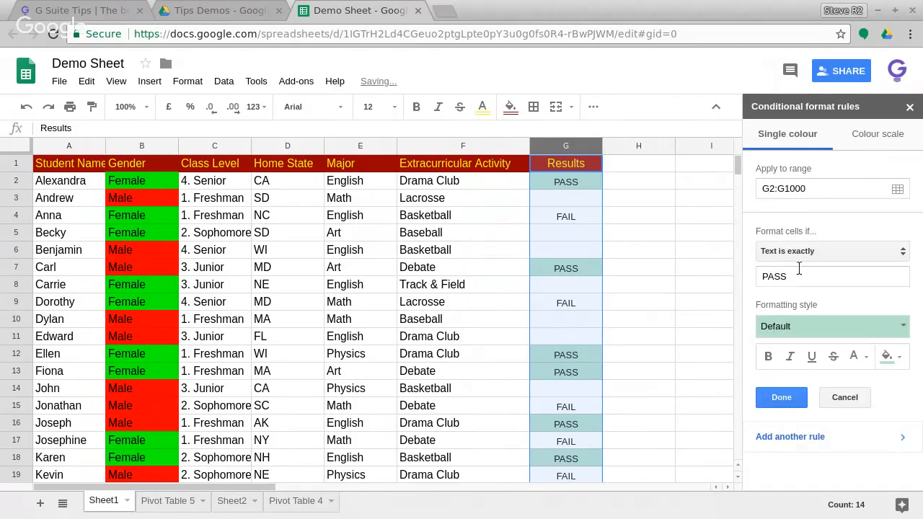
text(FA)
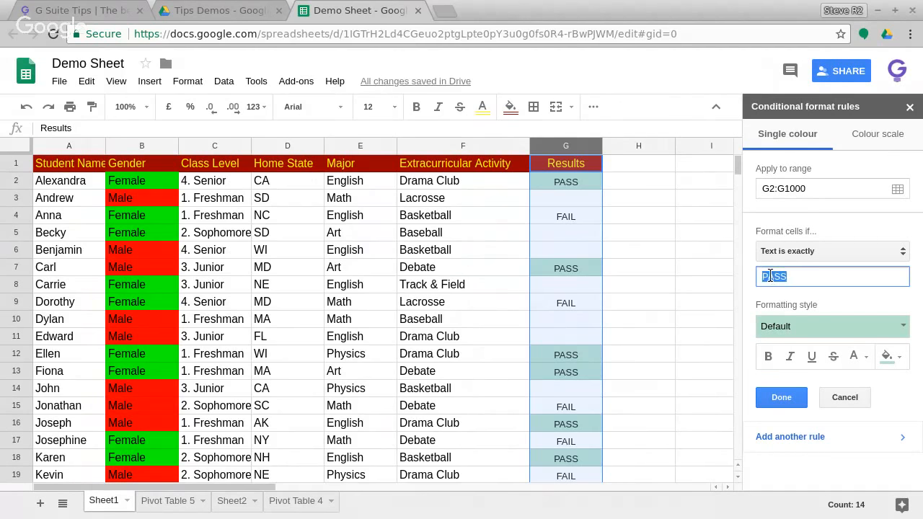
text(IL)
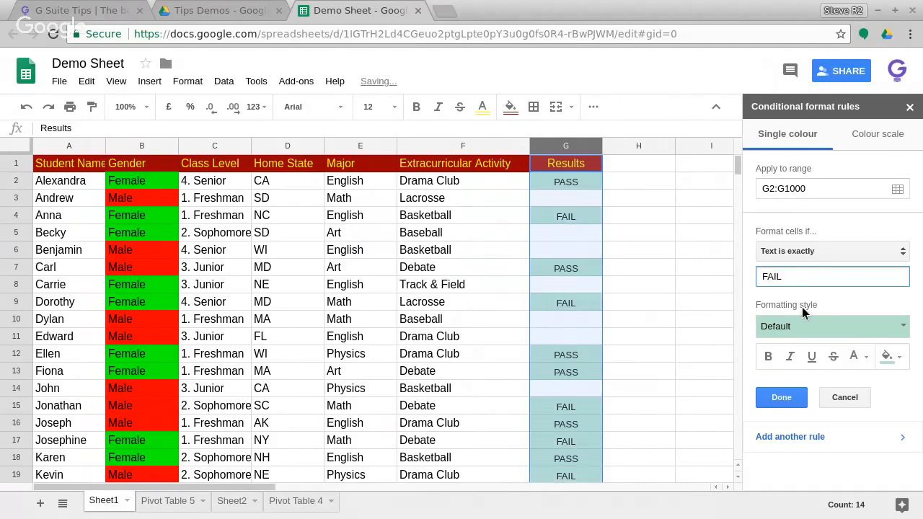
click(905, 328)
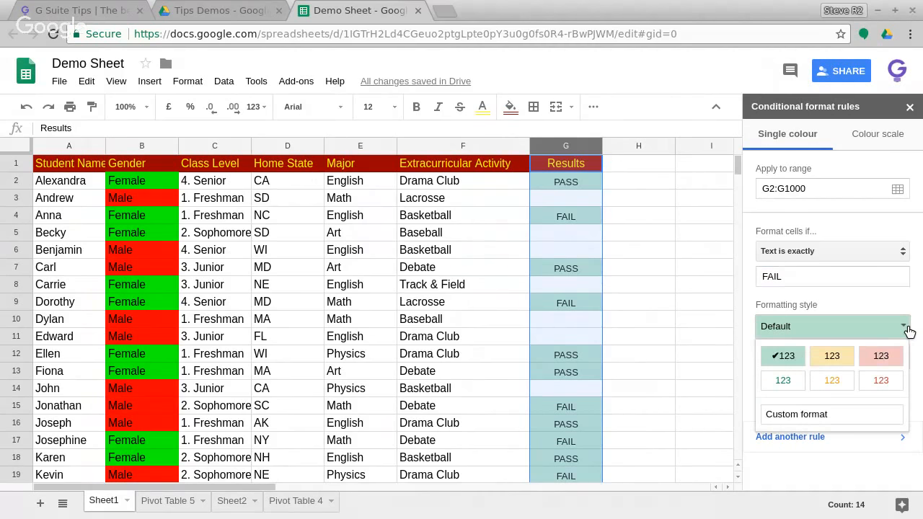
click(880, 358)
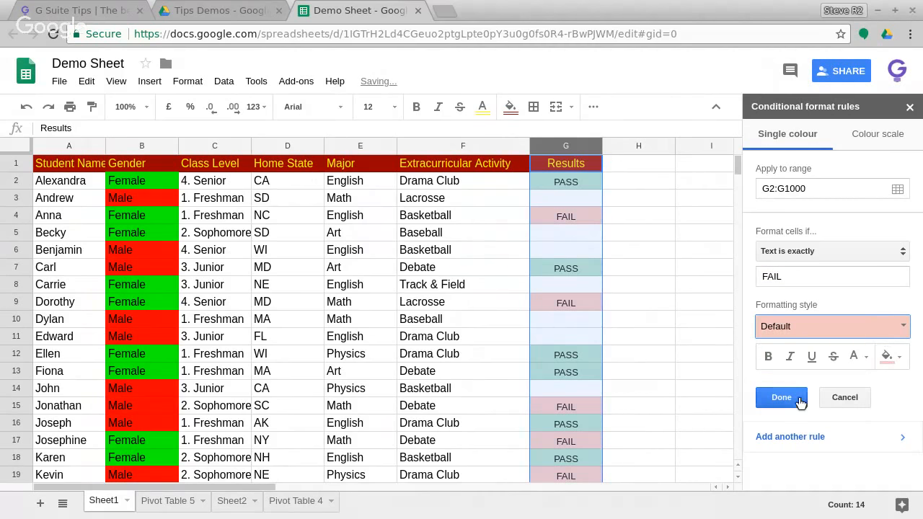
click(781, 398)
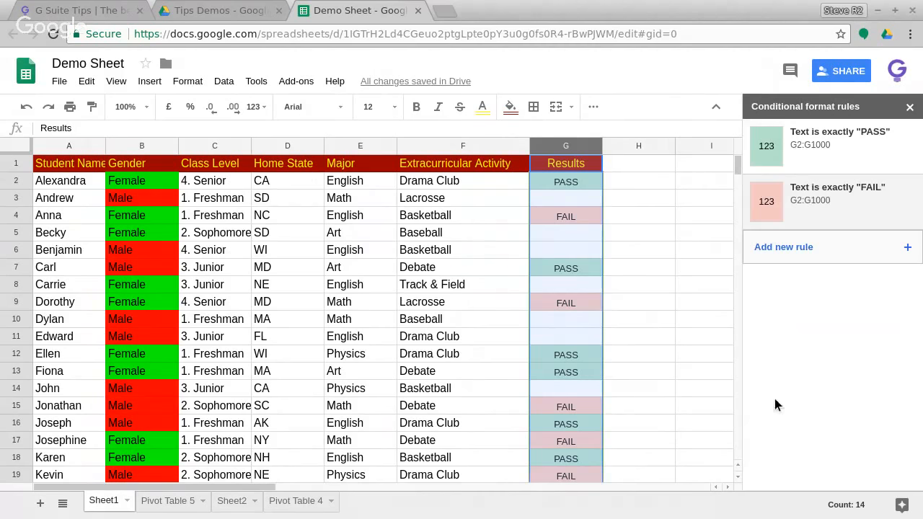
click(682, 390)
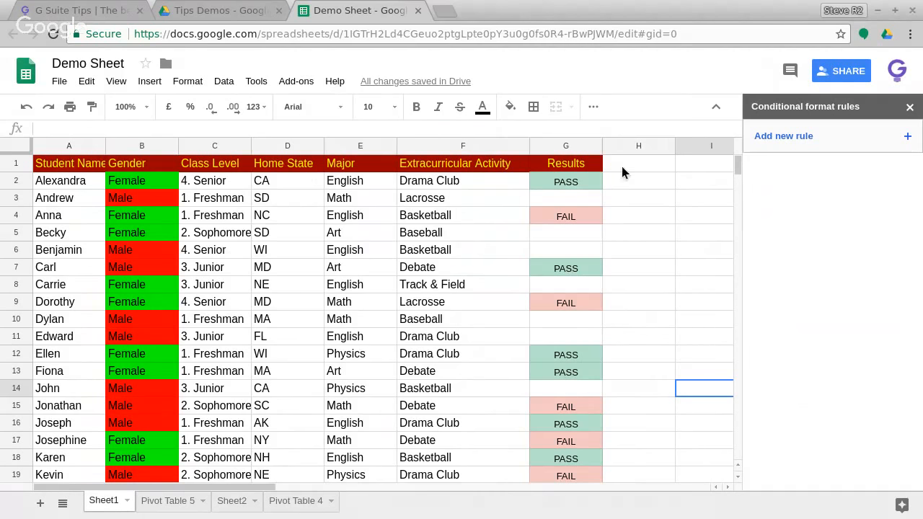
Step: Add a new conditional formatting rule for the Results column that applies to empty cells in G2:G1000
click(564, 147)
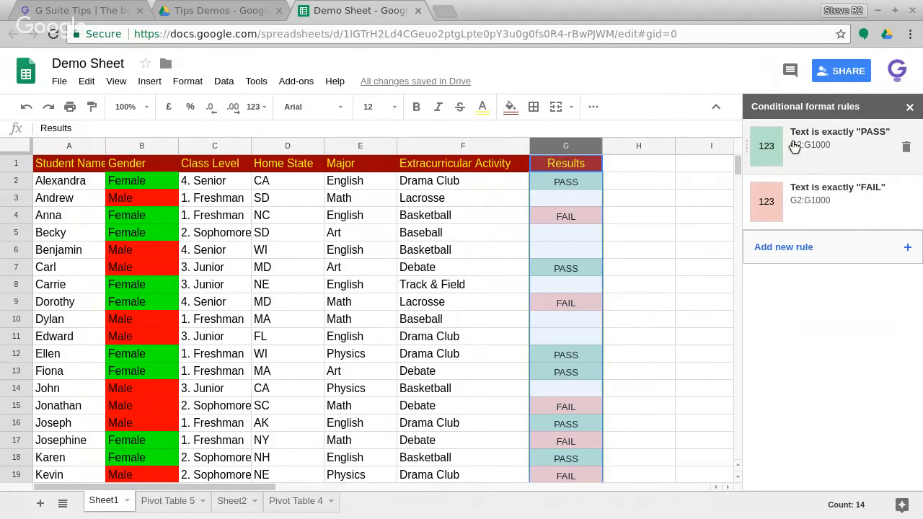
click(796, 250)
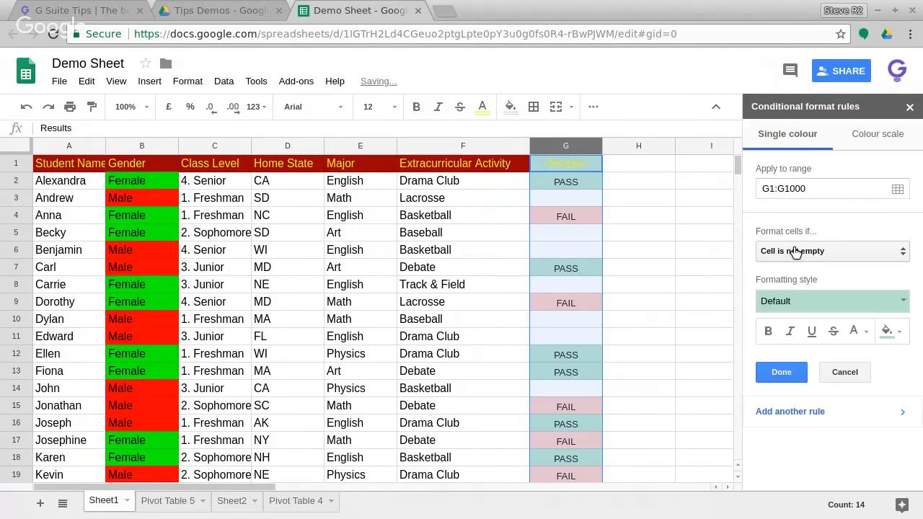
click(771, 186)
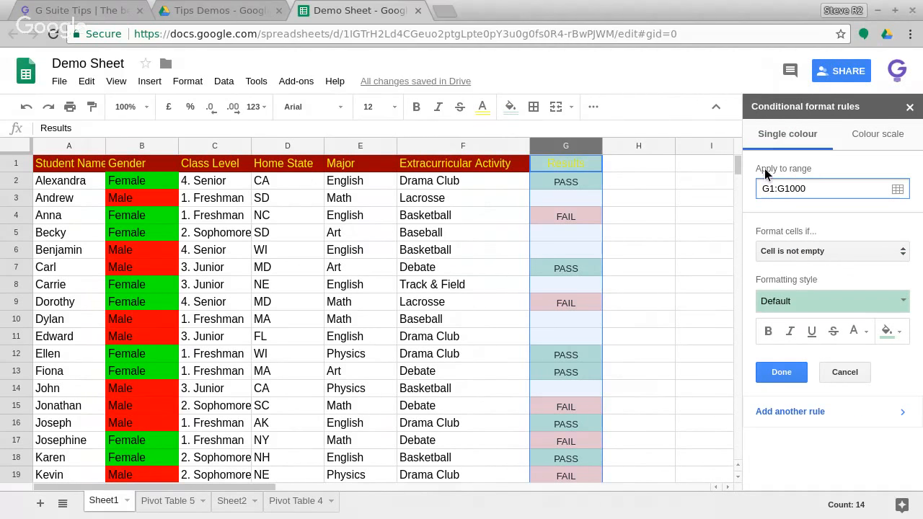
text(2)
click(820, 254)
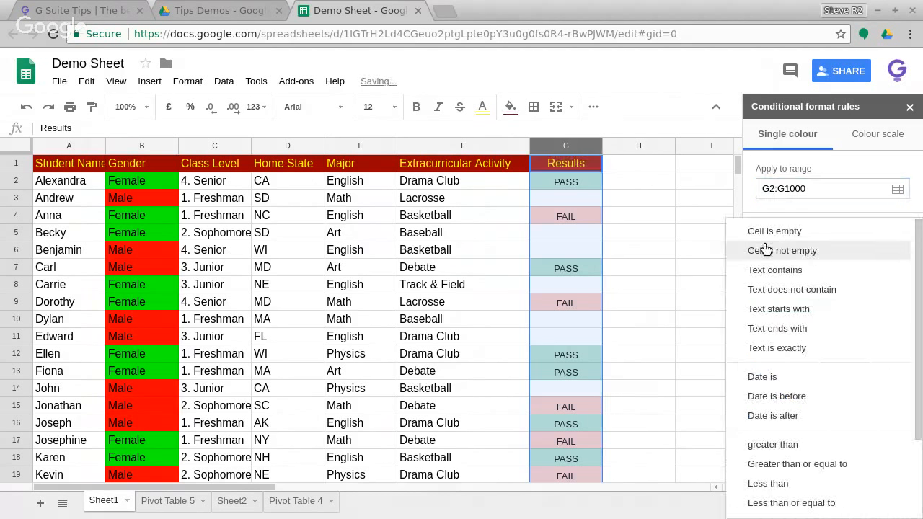
click(711, 232)
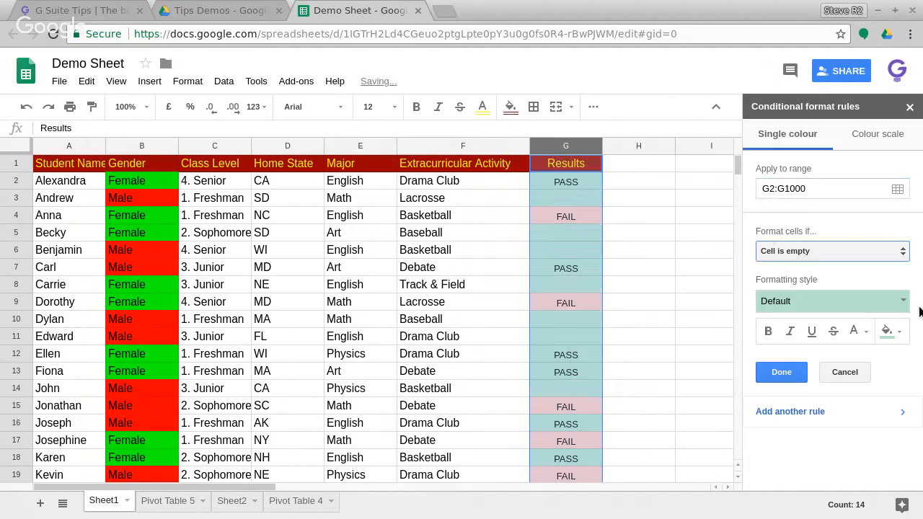
Step: Give the empty-cell rule a light blue fill, save it and close the conditional format rules
click(904, 302)
click(906, 302)
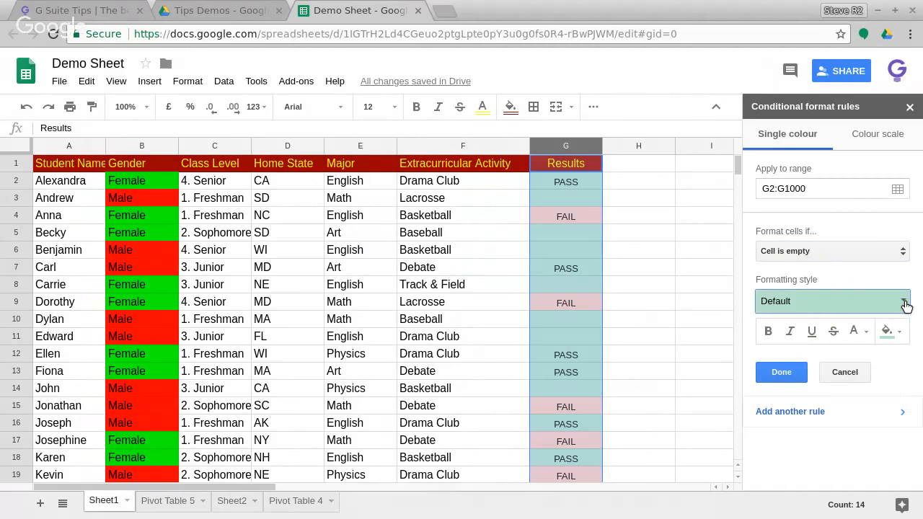
click(903, 333)
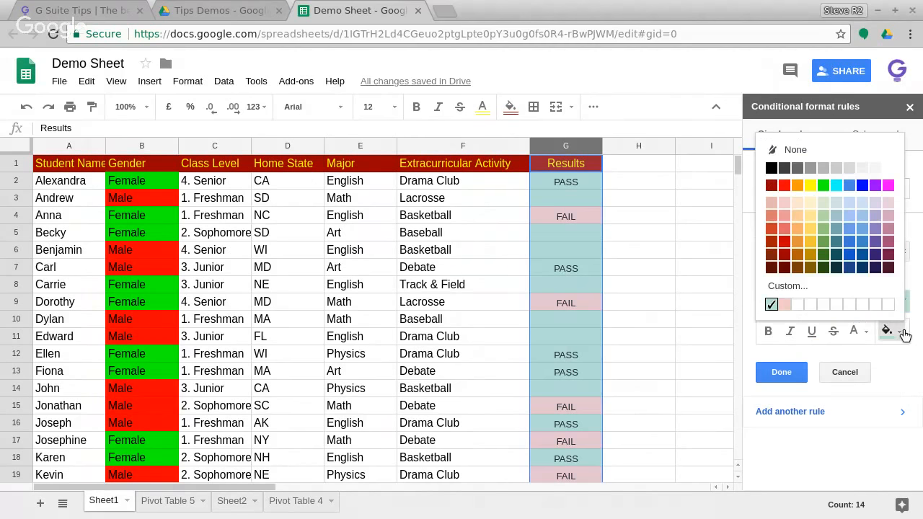
click(863, 204)
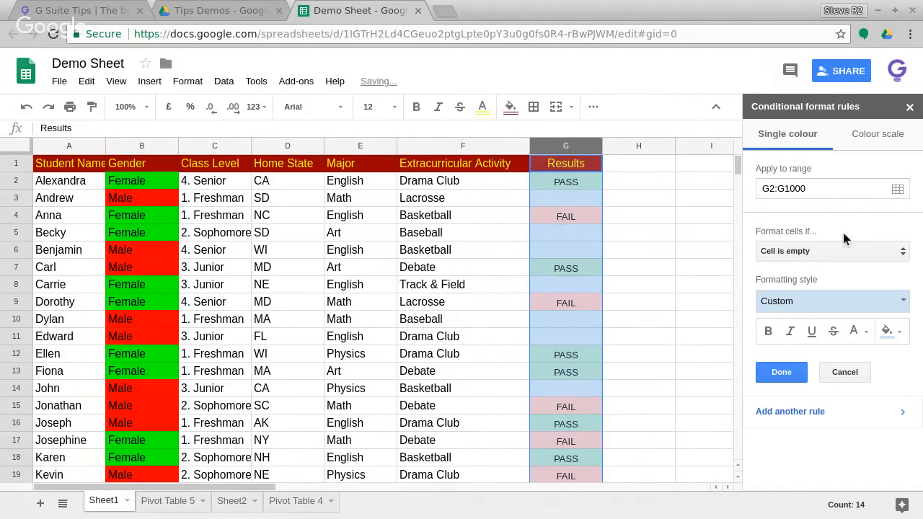
click(782, 373)
click(668, 325)
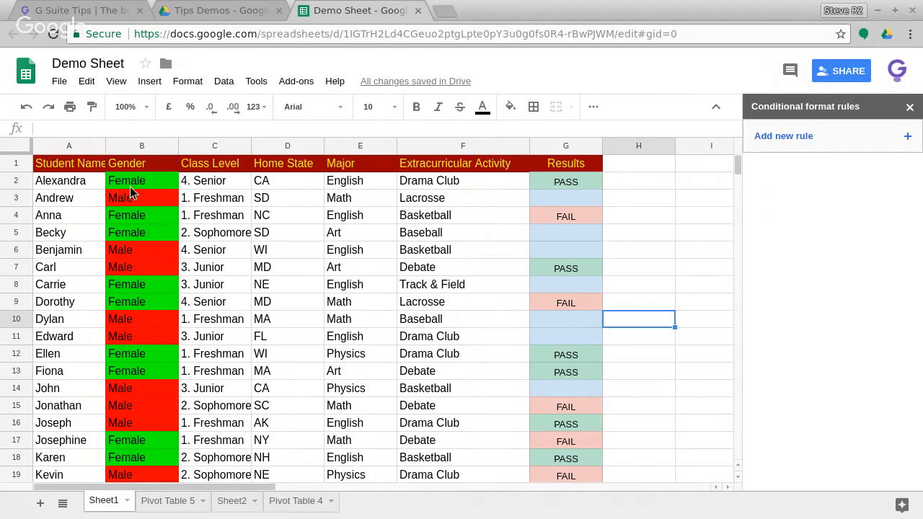
click(910, 106)
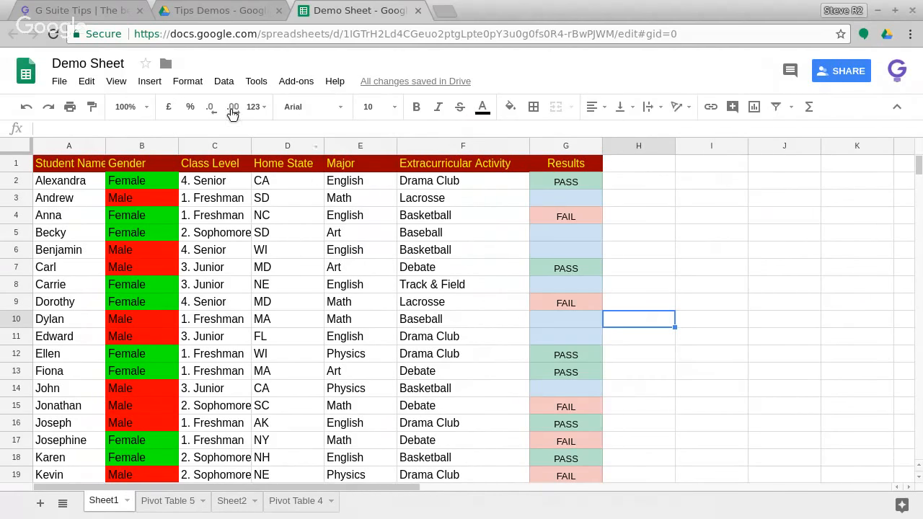
click(188, 79)
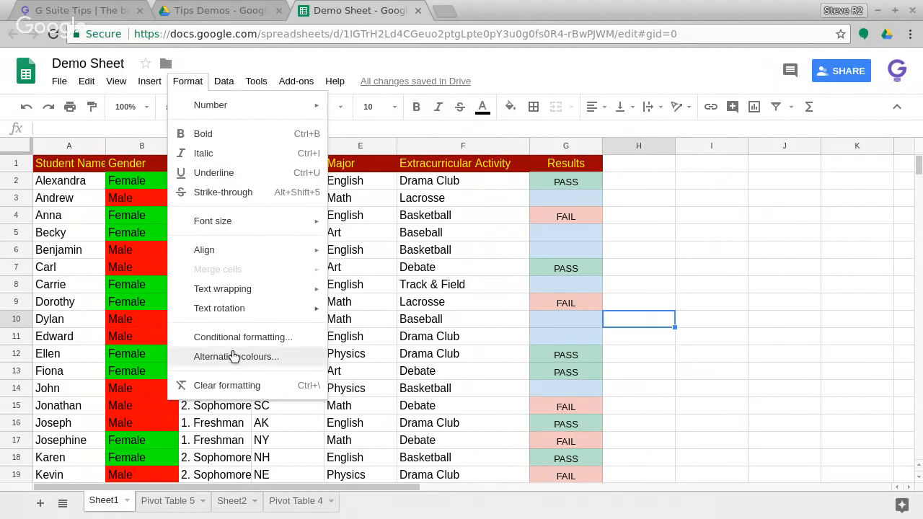
click(241, 337)
click(908, 189)
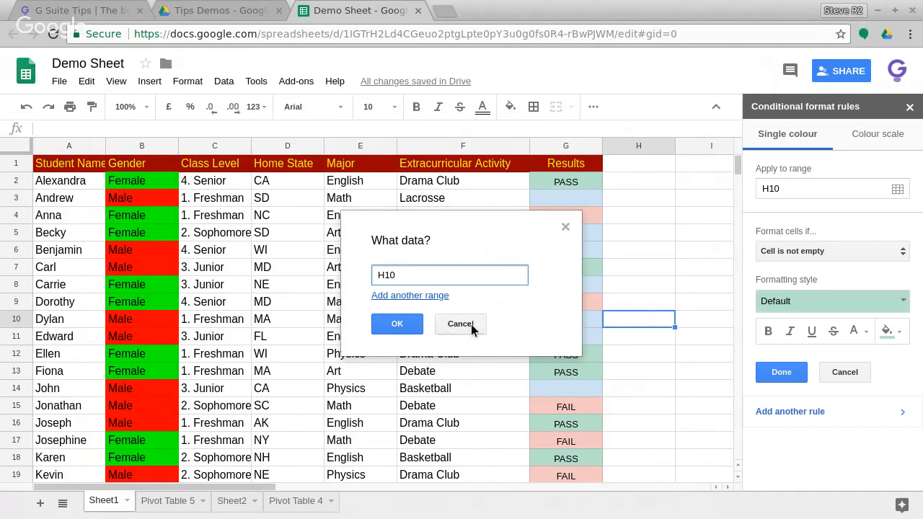
click(473, 329)
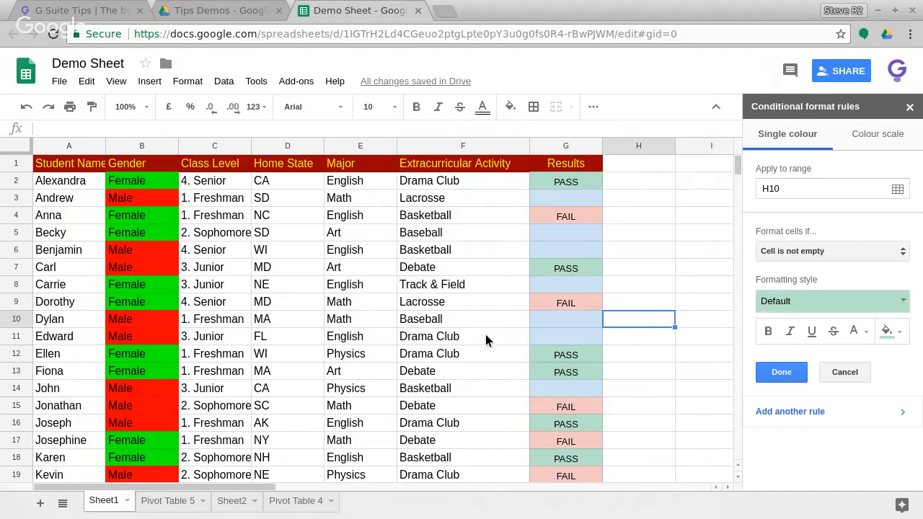
click(270, 147)
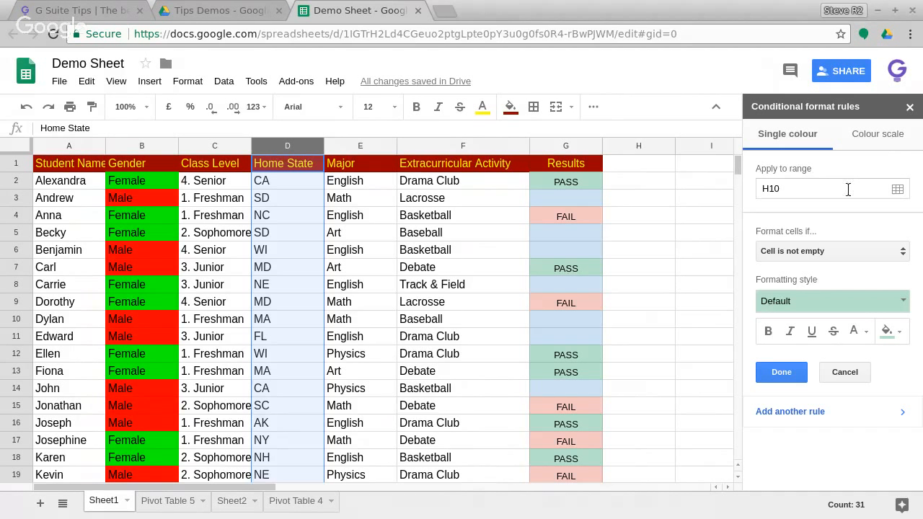
click(910, 107)
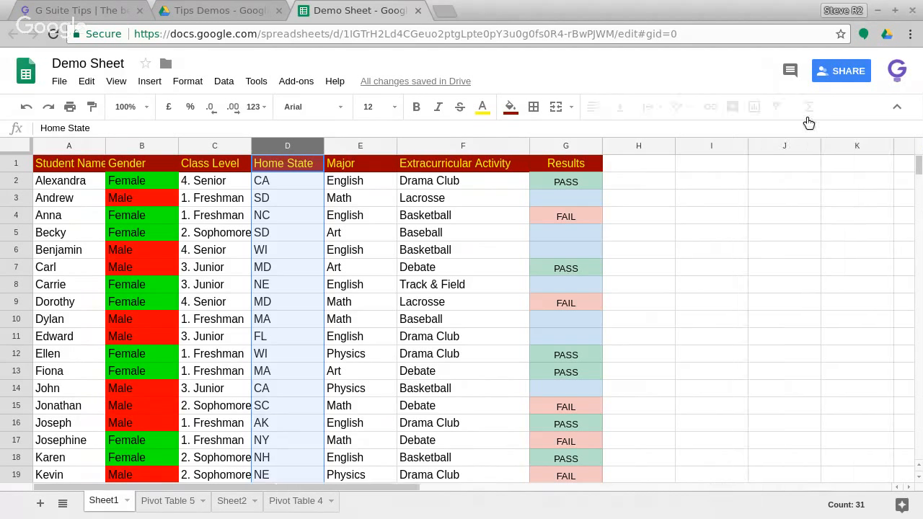
Step: Open a new conditional formatting rule for the Home State column and examine the available conditions
click(199, 85)
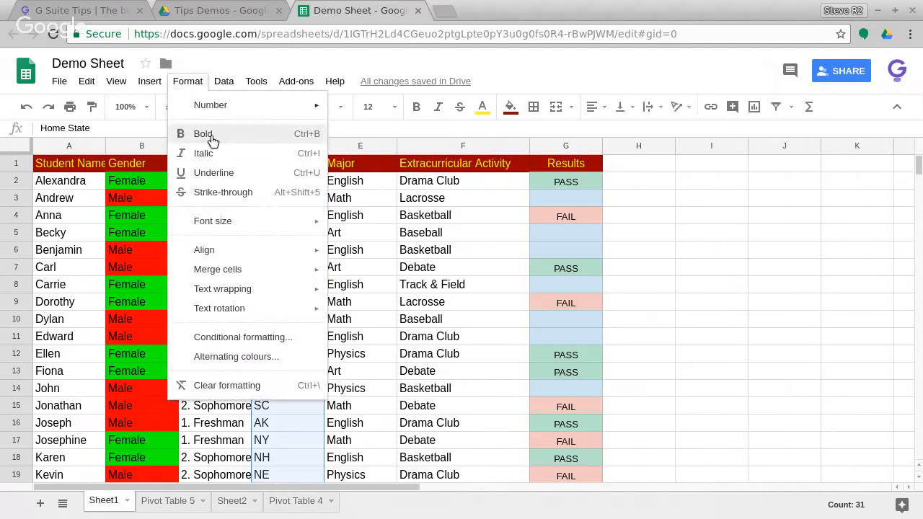
click(243, 337)
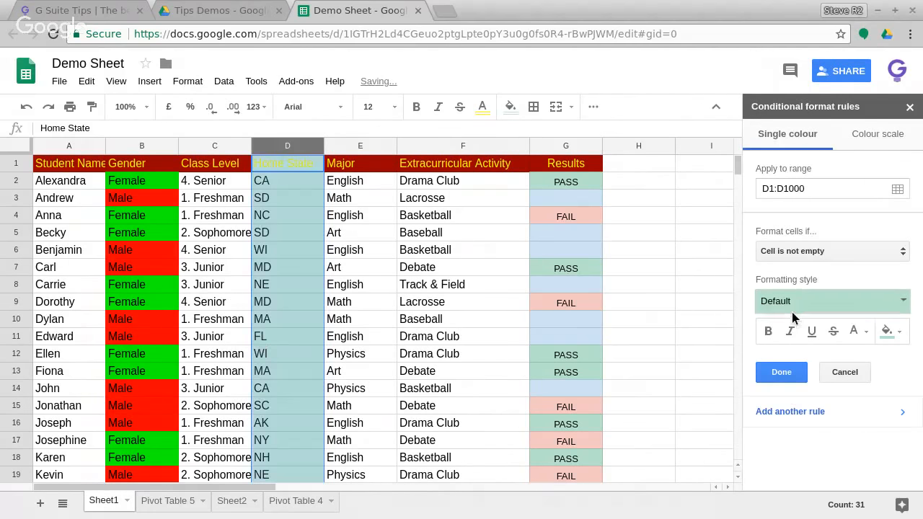
click(829, 252)
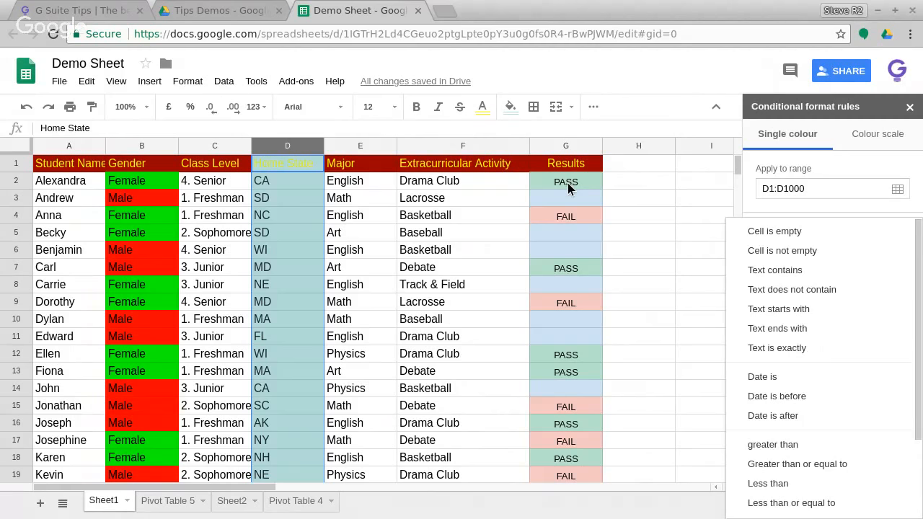
click(644, 232)
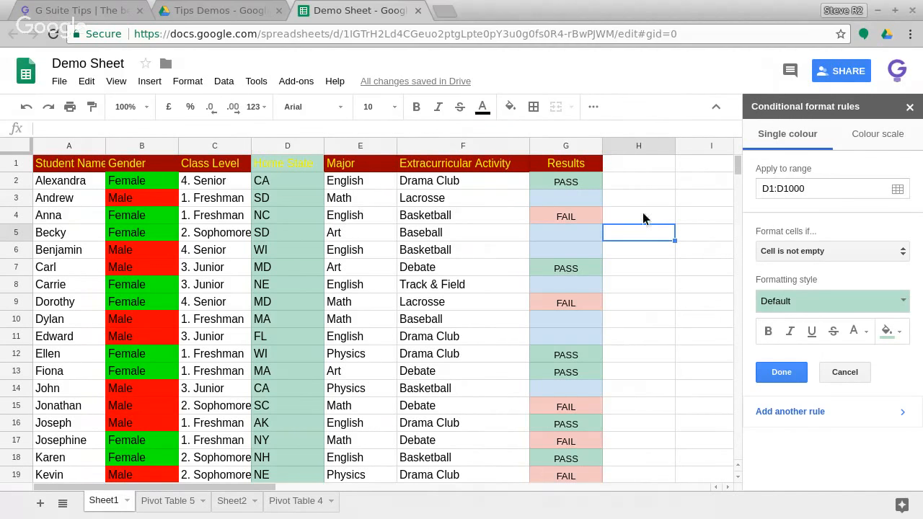
Step: Review the list of conditions available for the D1:D1000 formatting rule without changing the selected condition
click(664, 324)
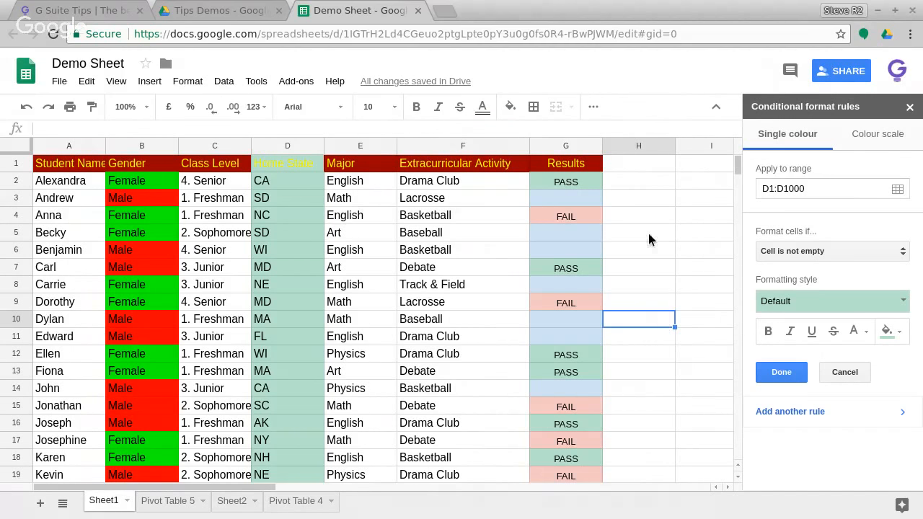
click(801, 252)
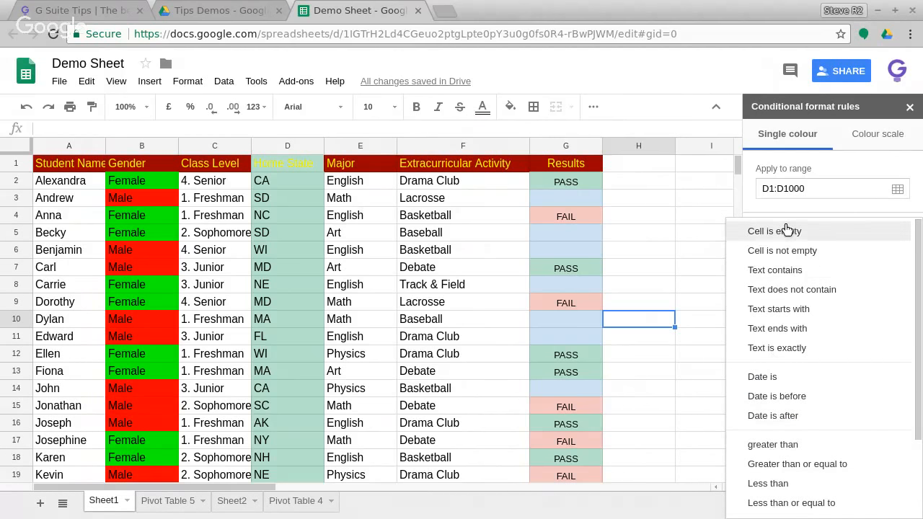
click(693, 196)
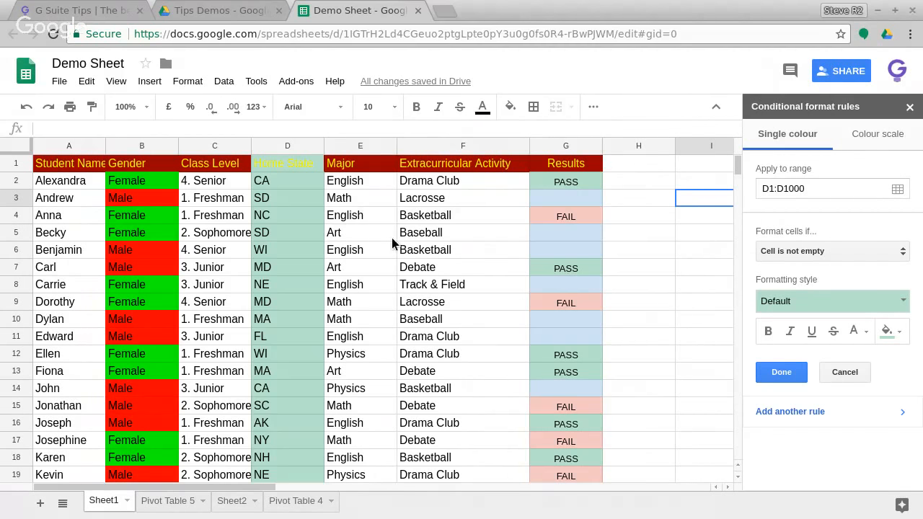
click(411, 323)
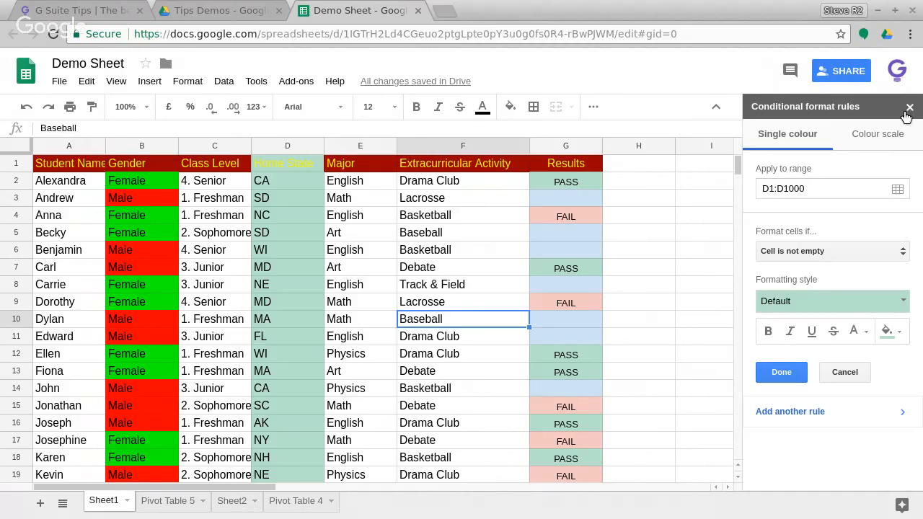
Step: Close the conditional format rules and switch to the G Suite Tips website
click(908, 109)
click(377, 222)
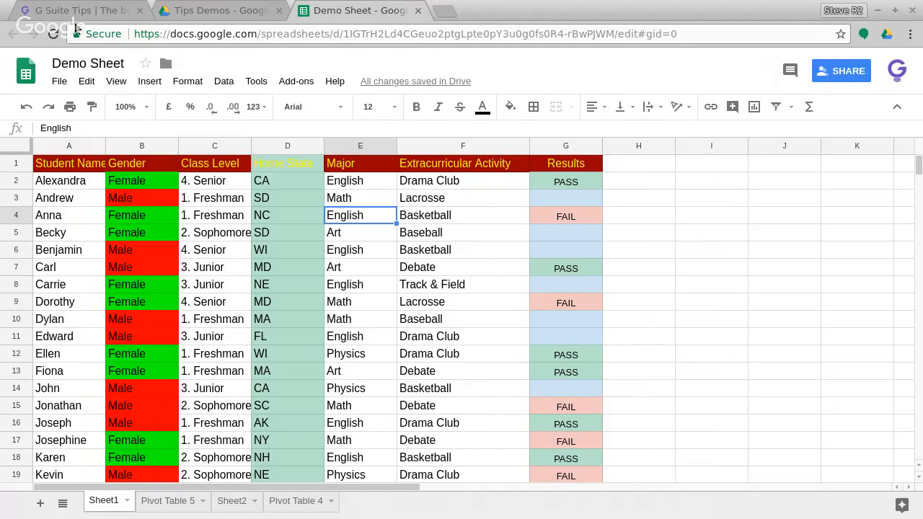
click(74, 12)
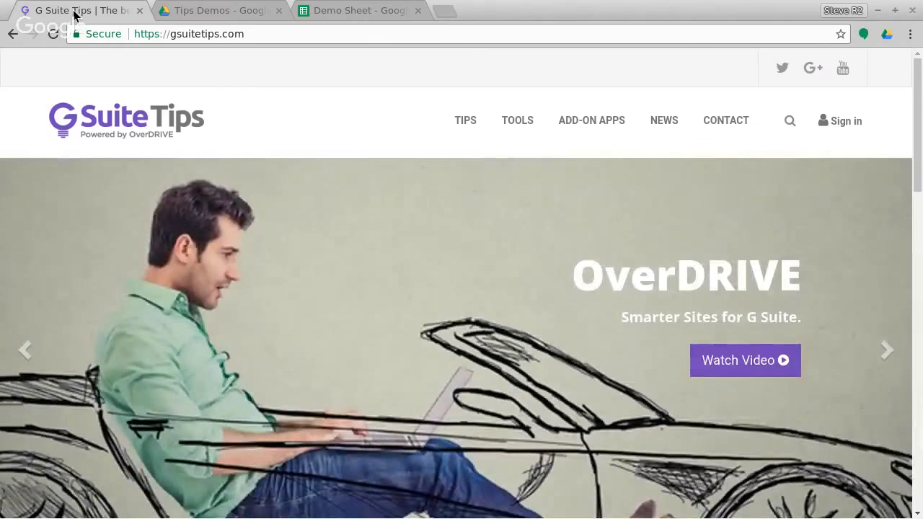